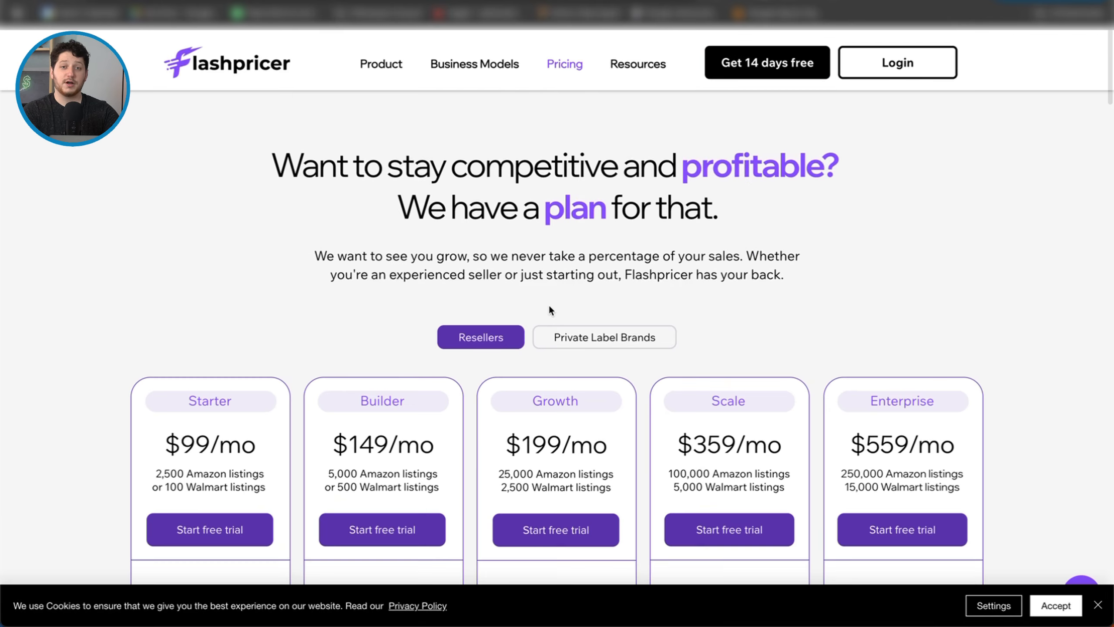
Step: Open the sales channel settings to check the connected Amazon and Walmart channels
{"action": "scroll", "coordinate": [549, 309], "scroll_direction": "down", "scroll_amount": 3}
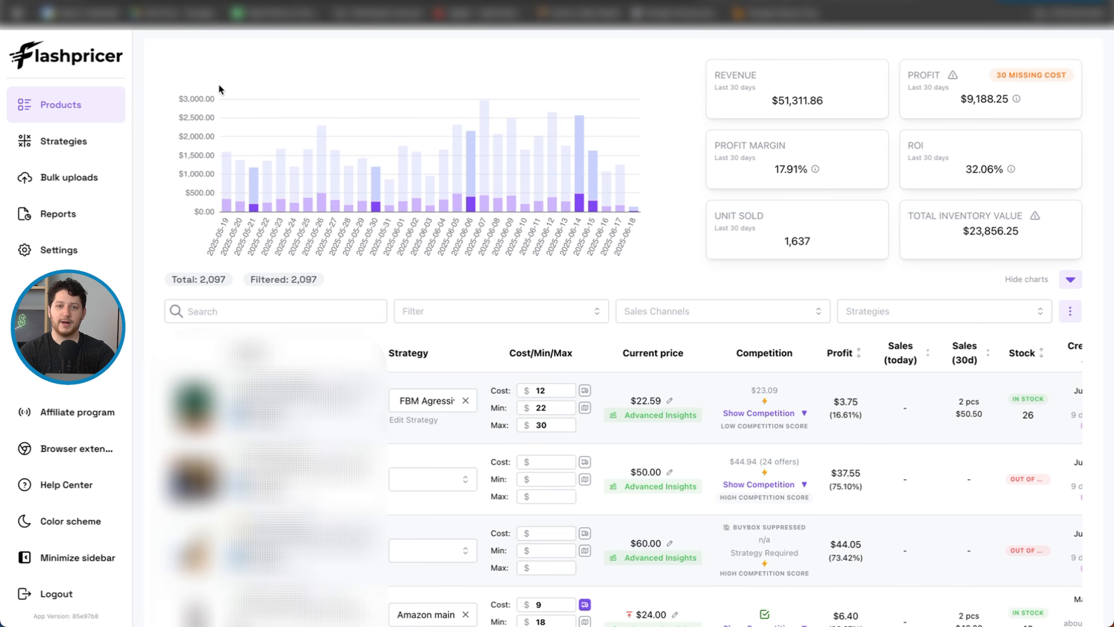
{"action": "left_click", "coordinate": [59, 253]}
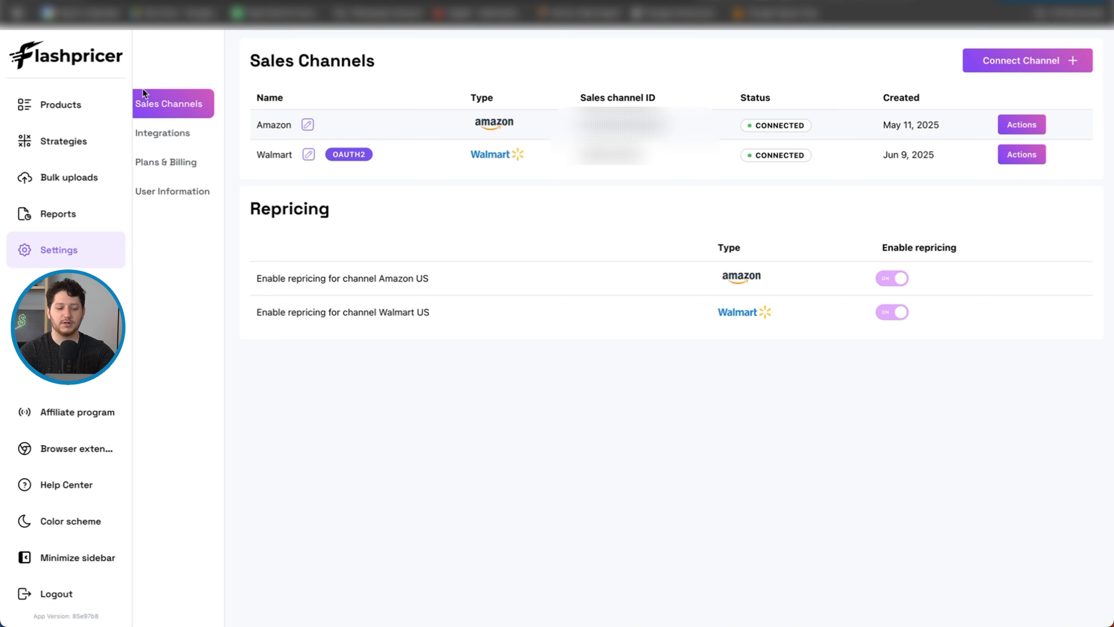
Step: Start a new repricing strategy named "main" for the Walmart sales channel and continue to its strategy settings
{"action": "left_click", "coordinate": [78, 144]}
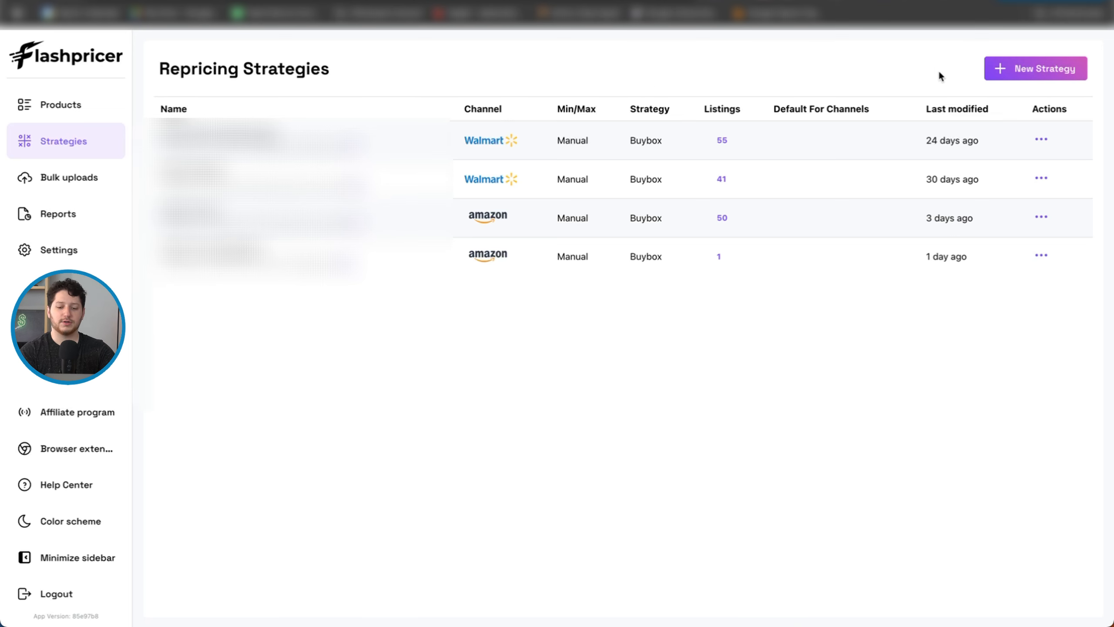
{"action": "left_click", "coordinate": [1027, 69]}
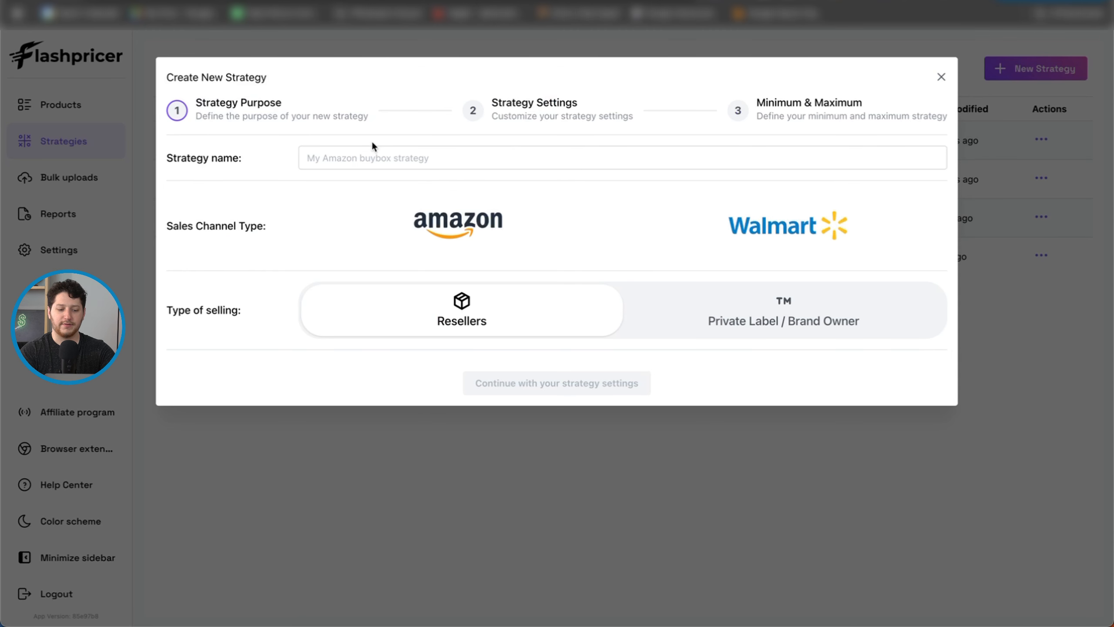
{"action": "left_click", "coordinate": [394, 156]}
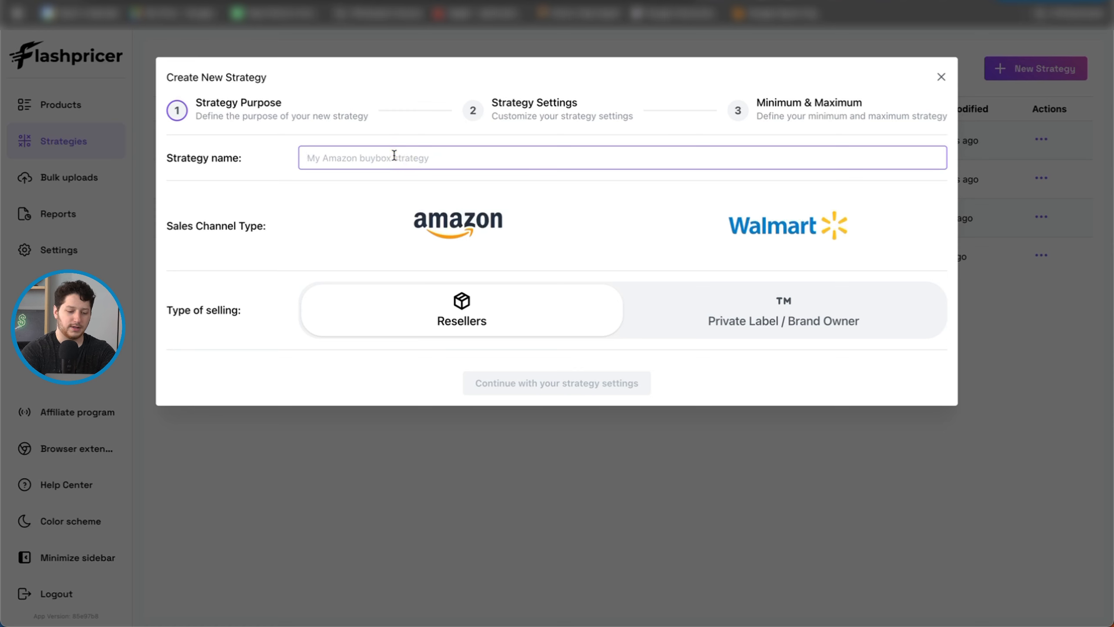
{"action": "type", "text": "main"}
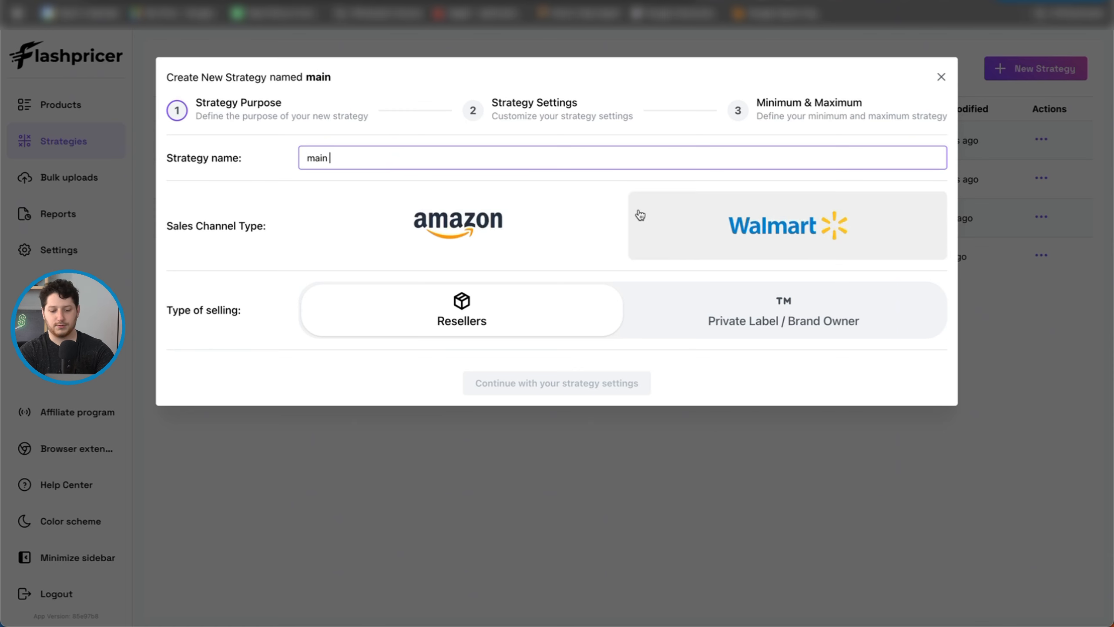
{"action": "left_click", "coordinate": [764, 218]}
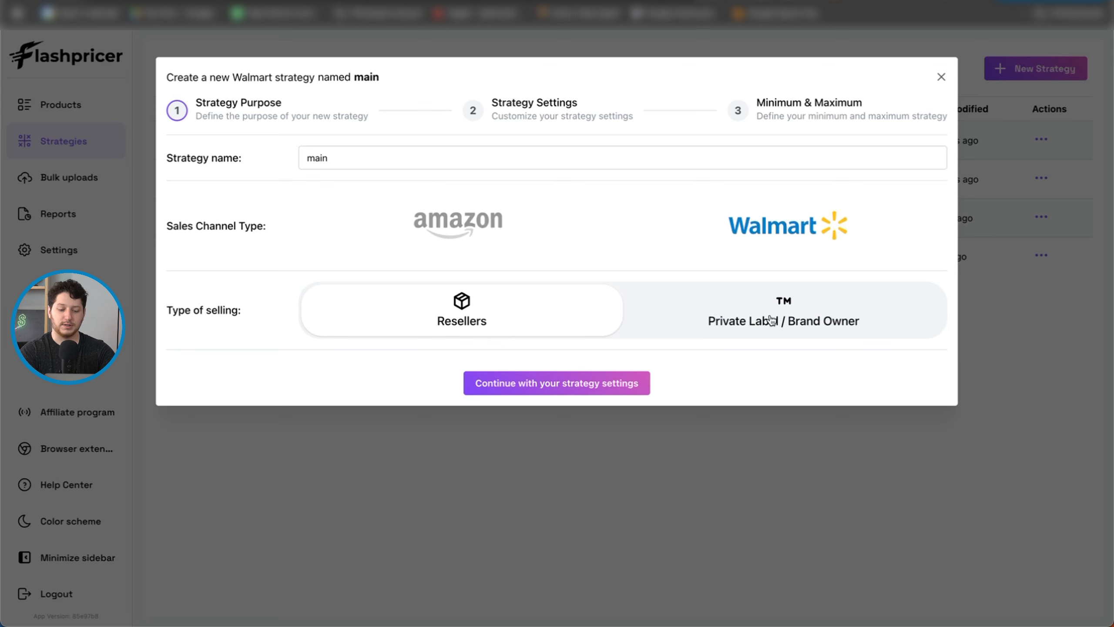
{"action": "left_click", "coordinate": [524, 385]}
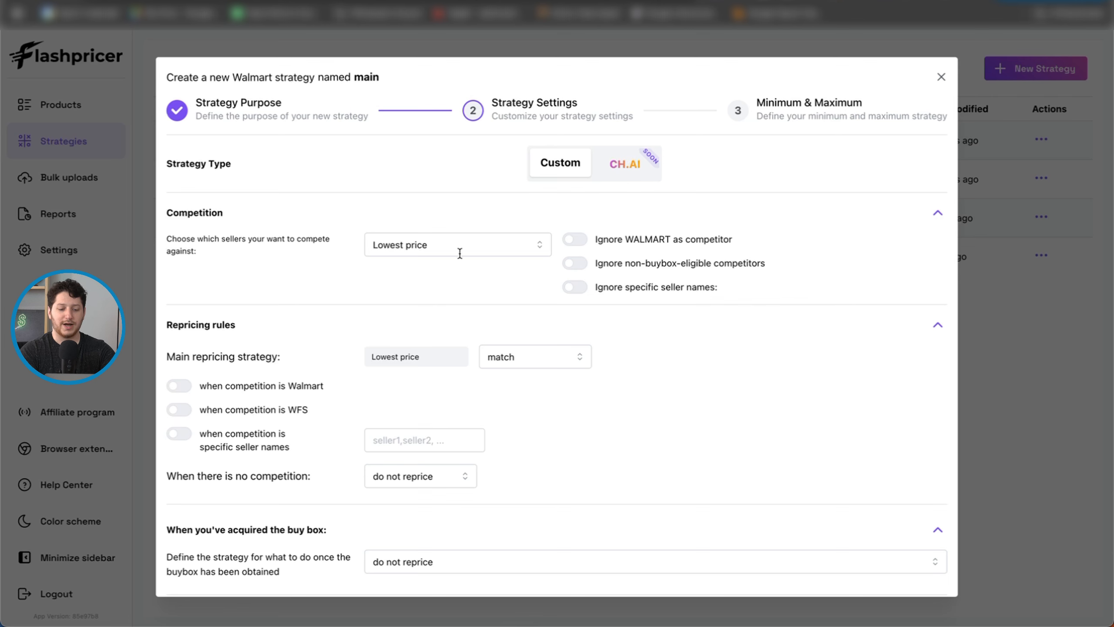
Step: Set the strategy to compete against the Buybox
{"action": "left_click", "coordinate": [498, 244]}
{"action": "left_click", "coordinate": [437, 315]}
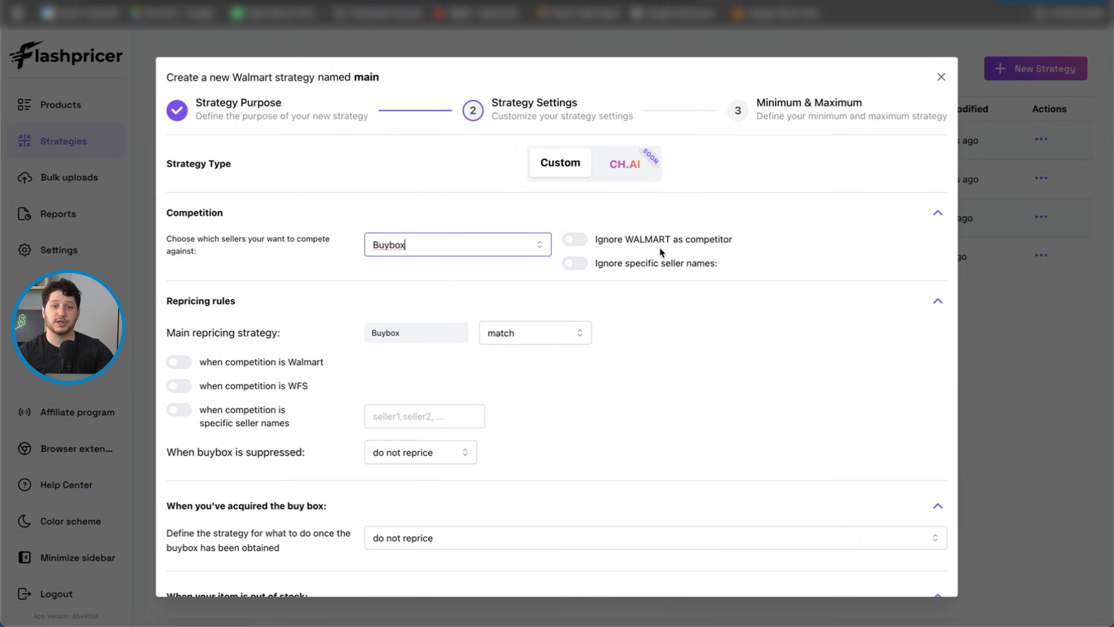
Step: Enable the repricing rule for when competition is Walmart and set it to subtract $0.05
{"action": "scroll", "coordinate": [654, 259], "scroll_direction": "down", "scroll_amount": 1}
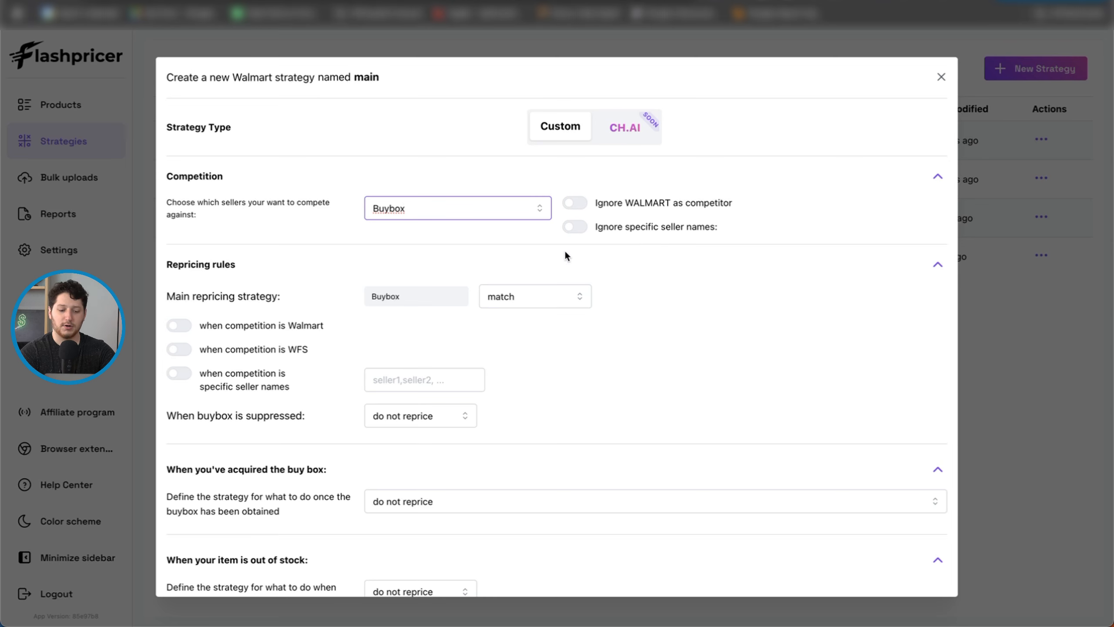
{"action": "scroll", "coordinate": [565, 252], "scroll_direction": "down", "scroll_amount": 3}
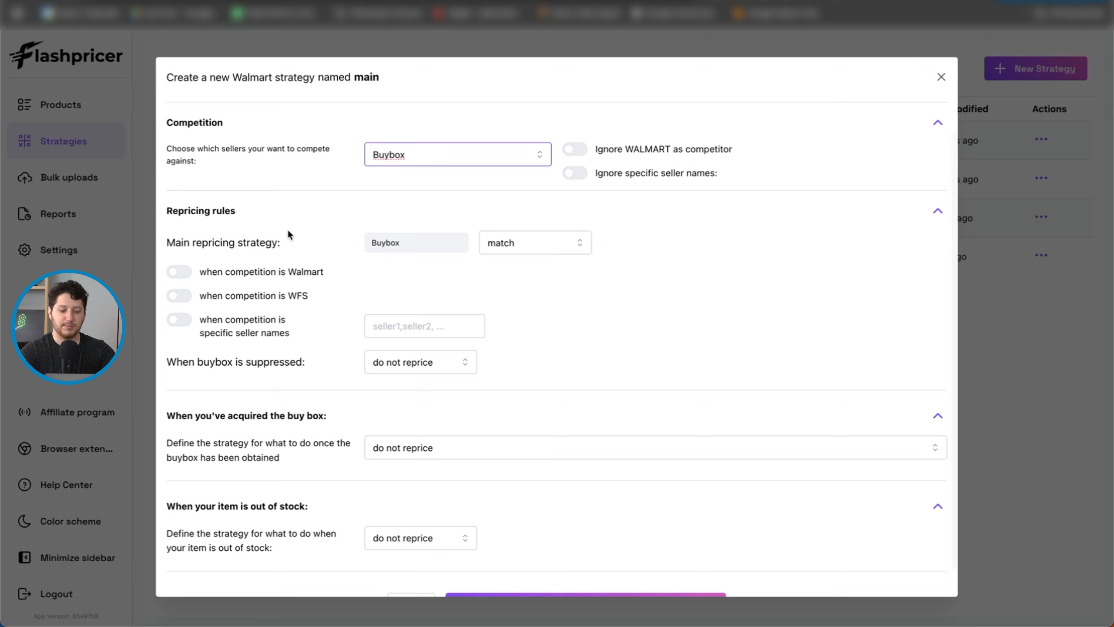
{"action": "scroll", "coordinate": [288, 228], "scroll_direction": "down", "scroll_amount": 1}
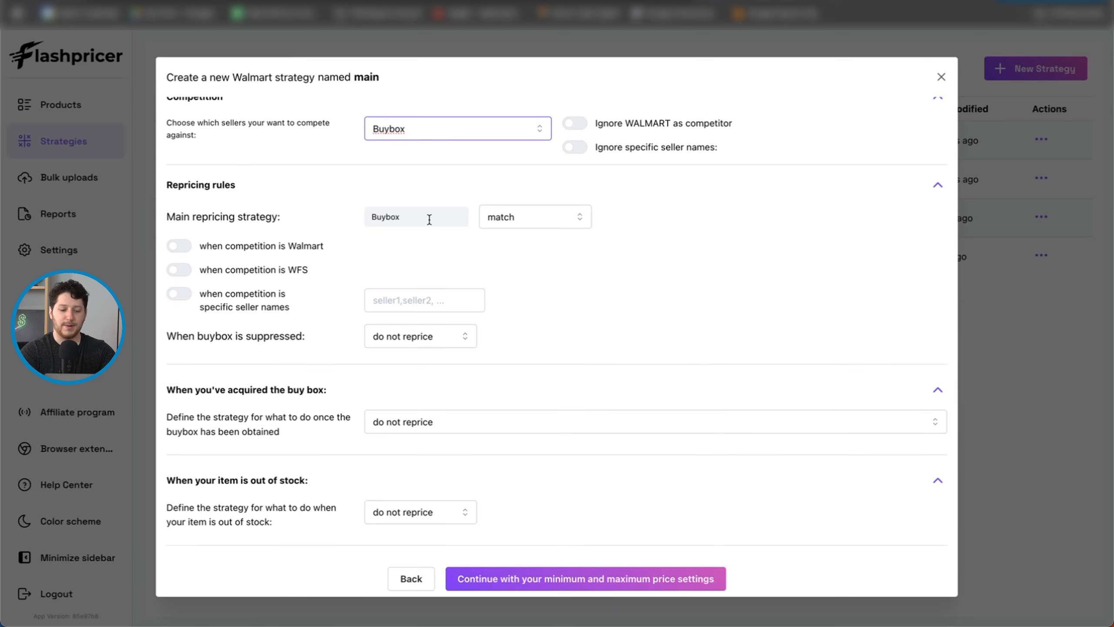
{"action": "scroll", "coordinate": [285, 246], "scroll_direction": "down", "scroll_amount": 1}
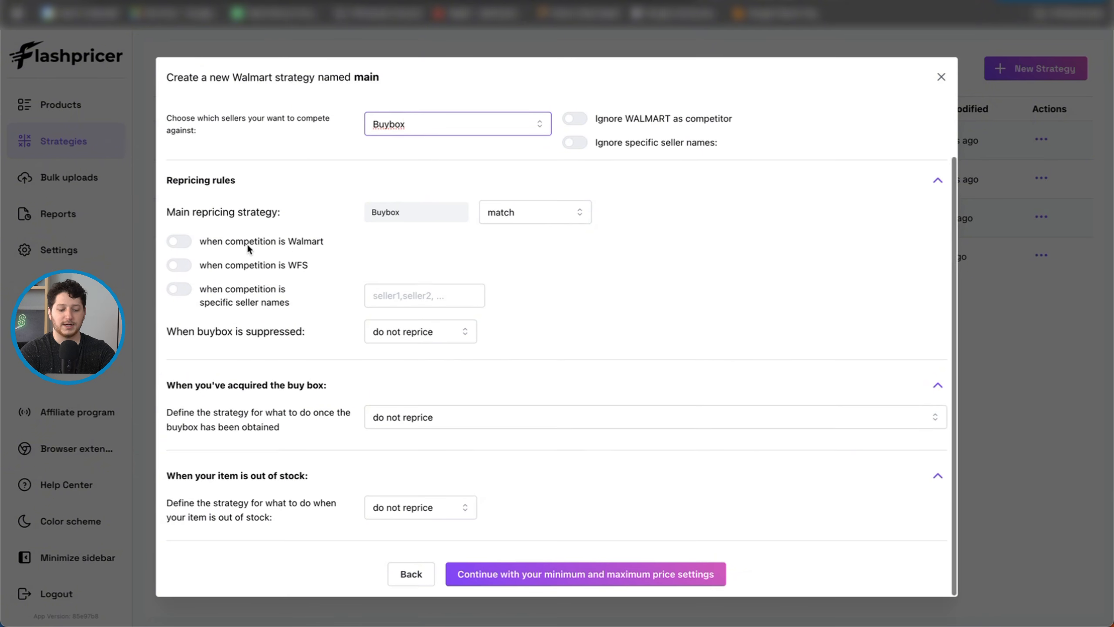
{"action": "left_click", "coordinate": [181, 240]}
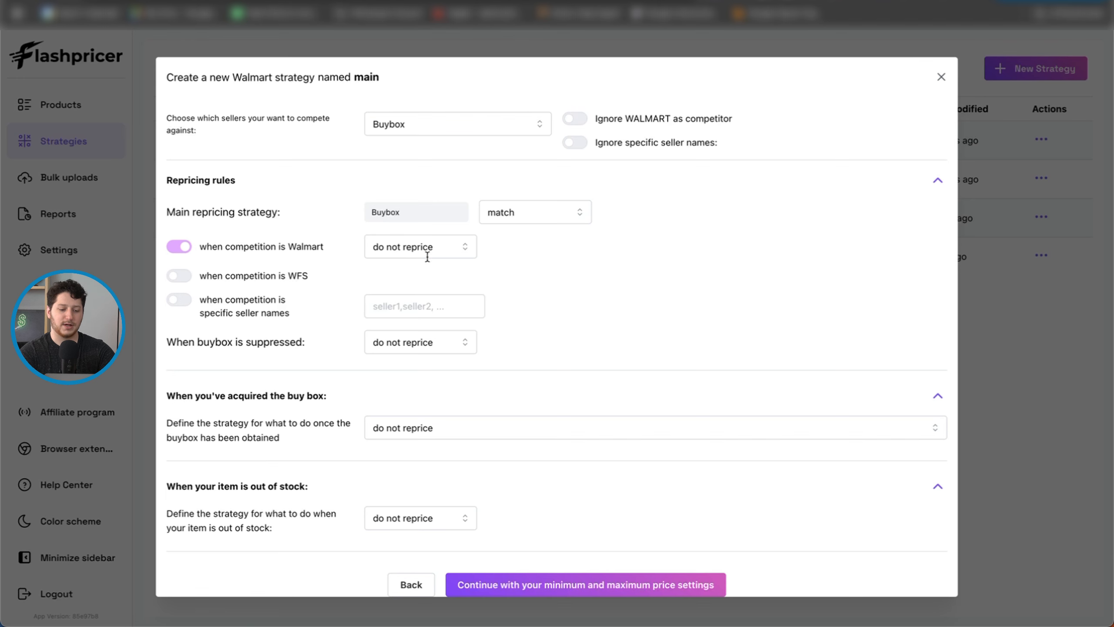
{"action": "left_click", "coordinate": [458, 247]}
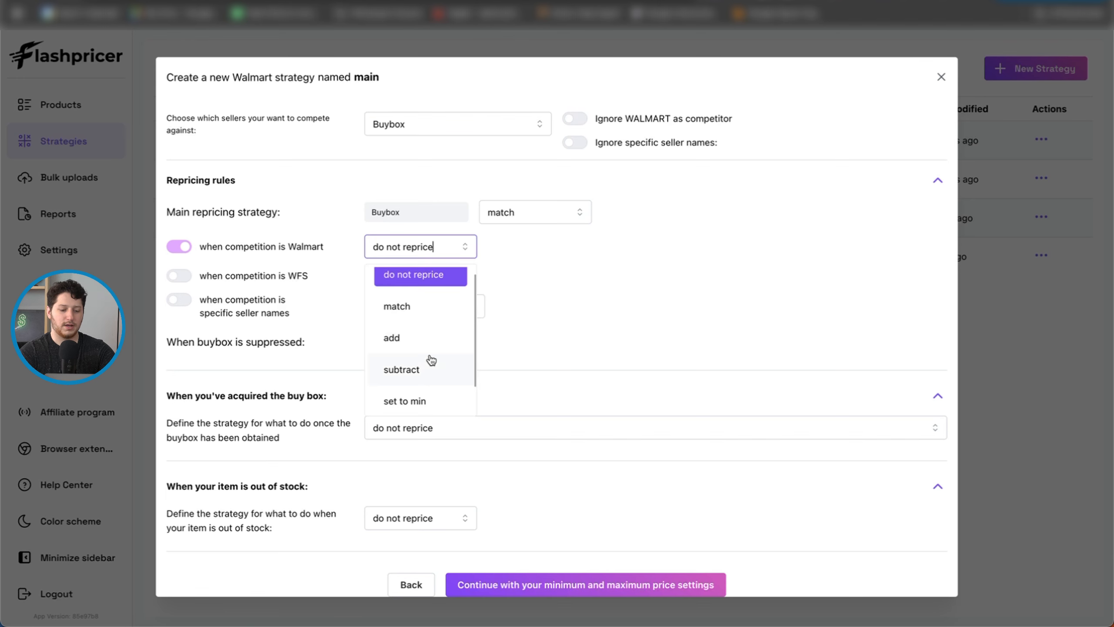
{"action": "left_click", "coordinate": [426, 376]}
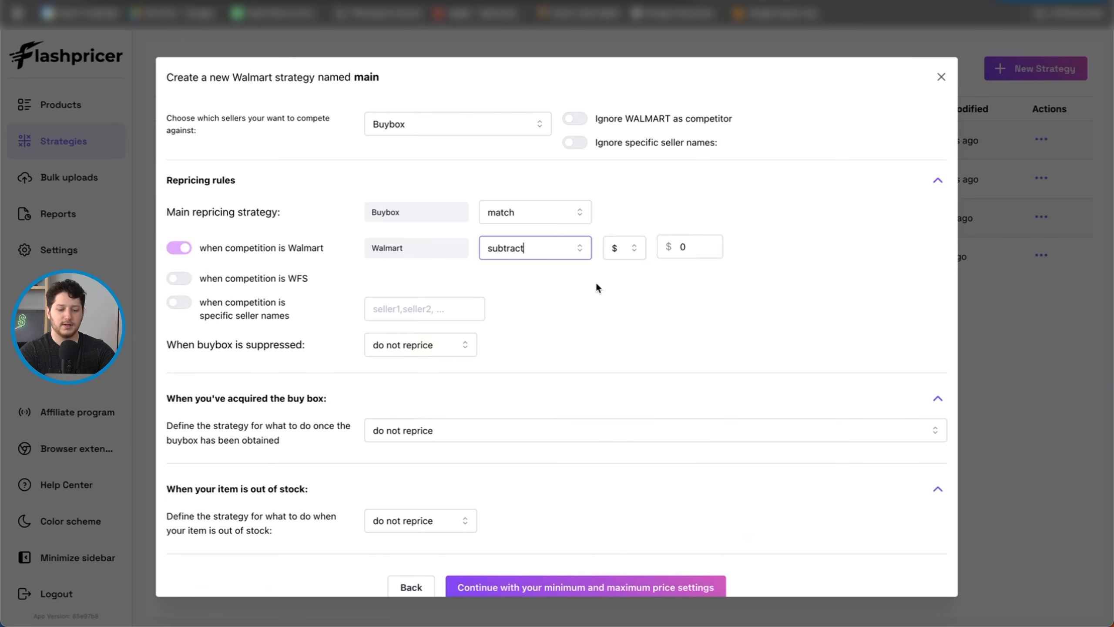
{"action": "left_click", "coordinate": [635, 249]}
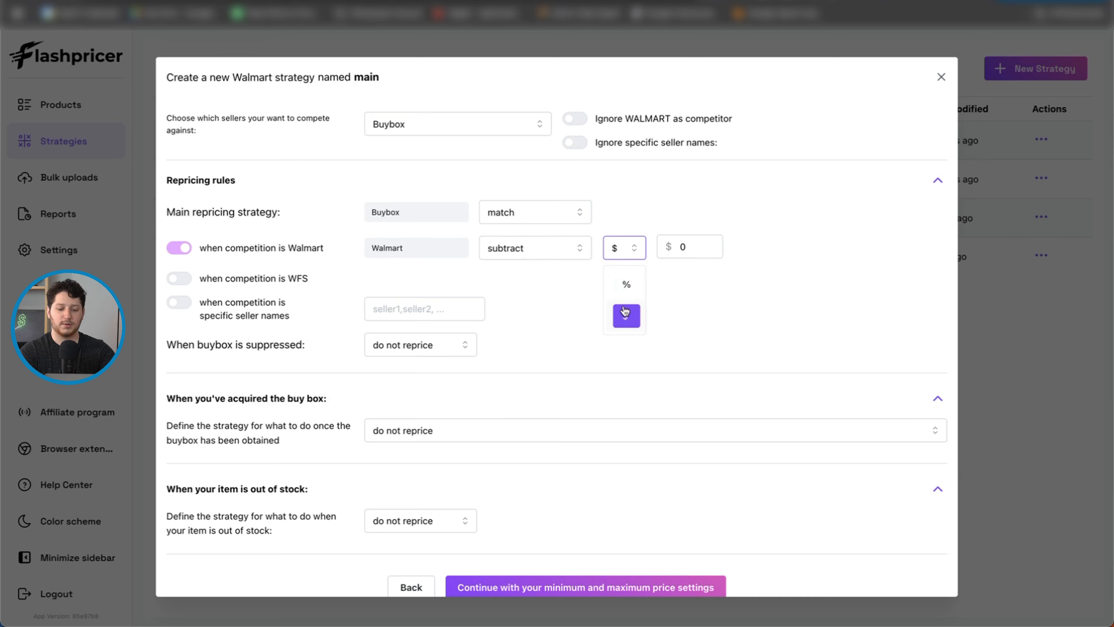
{"action": "left_click", "coordinate": [689, 245]}
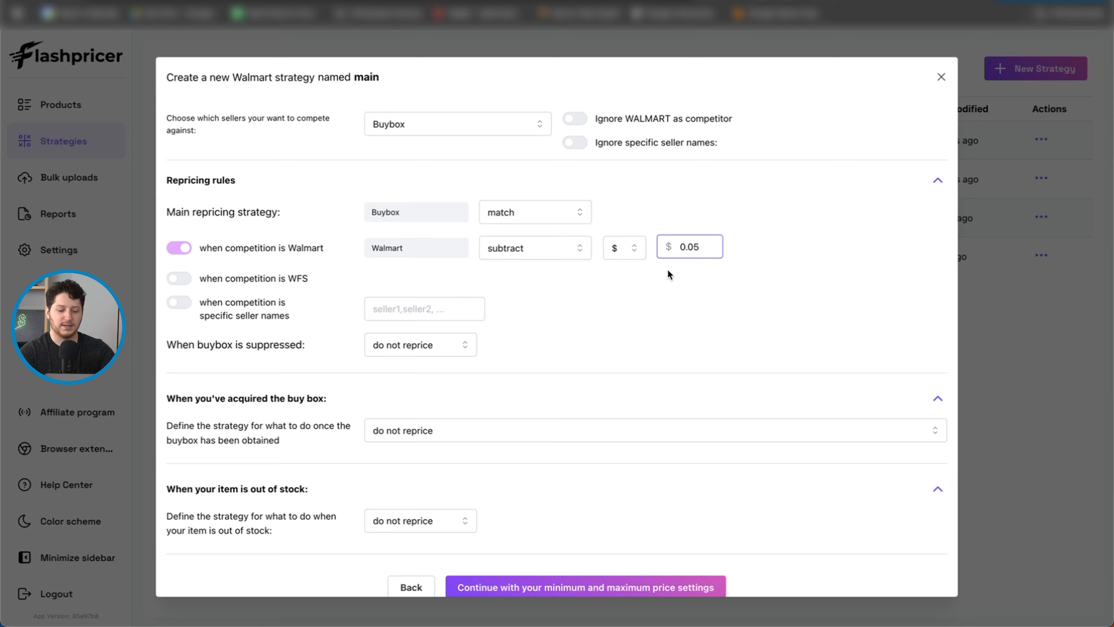
{"action": "left_click", "coordinate": [651, 282]}
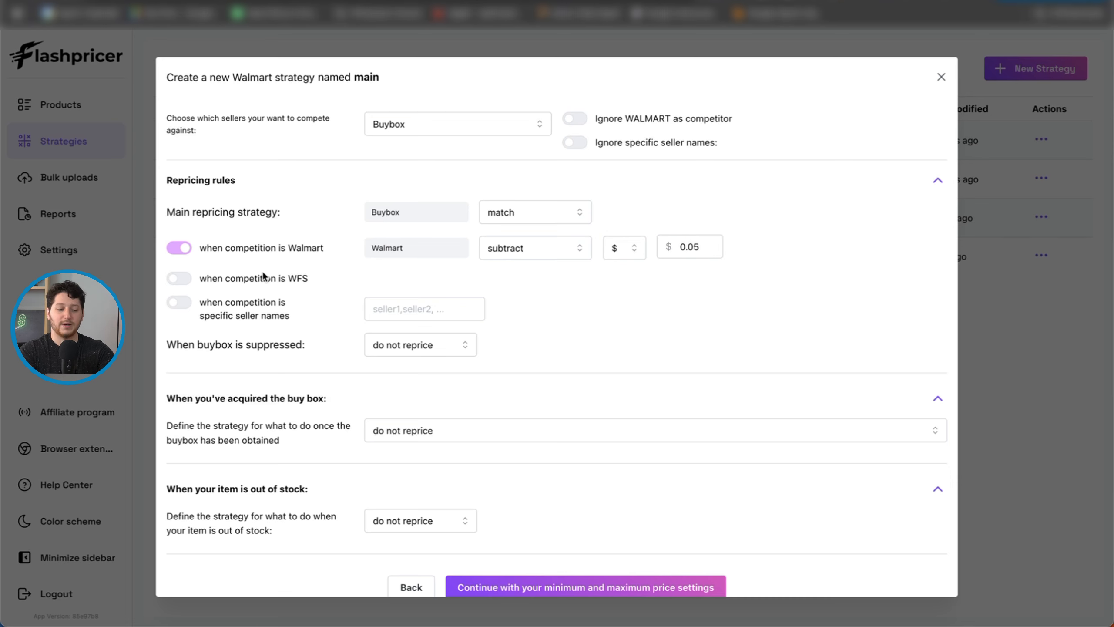
Step: Try enabling the separate repricing rule for when competition is WFS, and turn it off again
{"action": "left_click", "coordinate": [182, 279]}
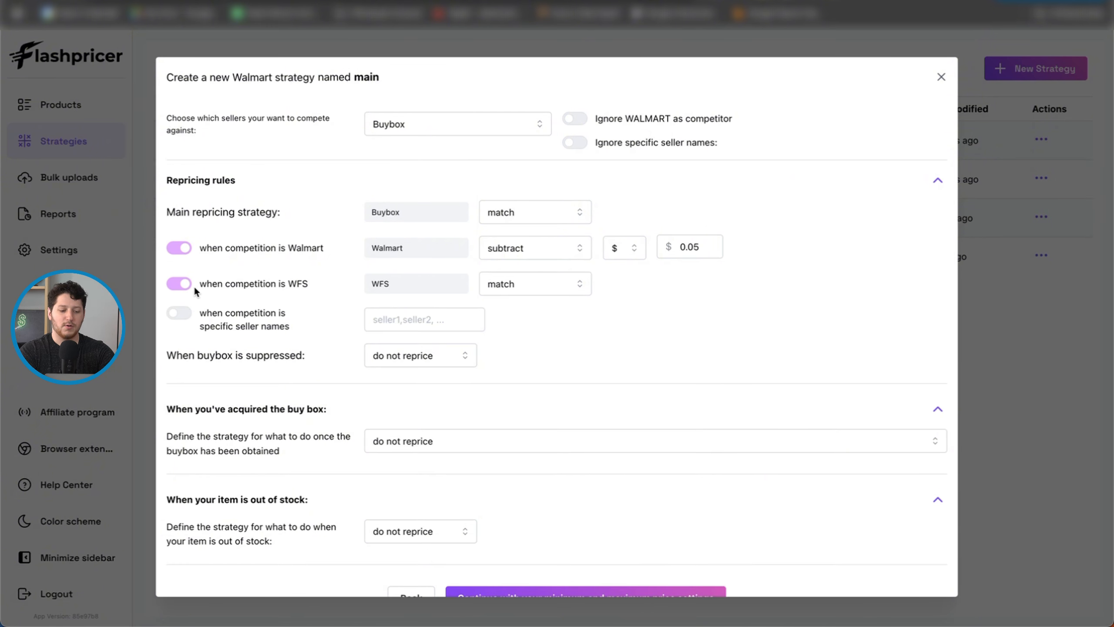
{"action": "left_click", "coordinate": [180, 283]}
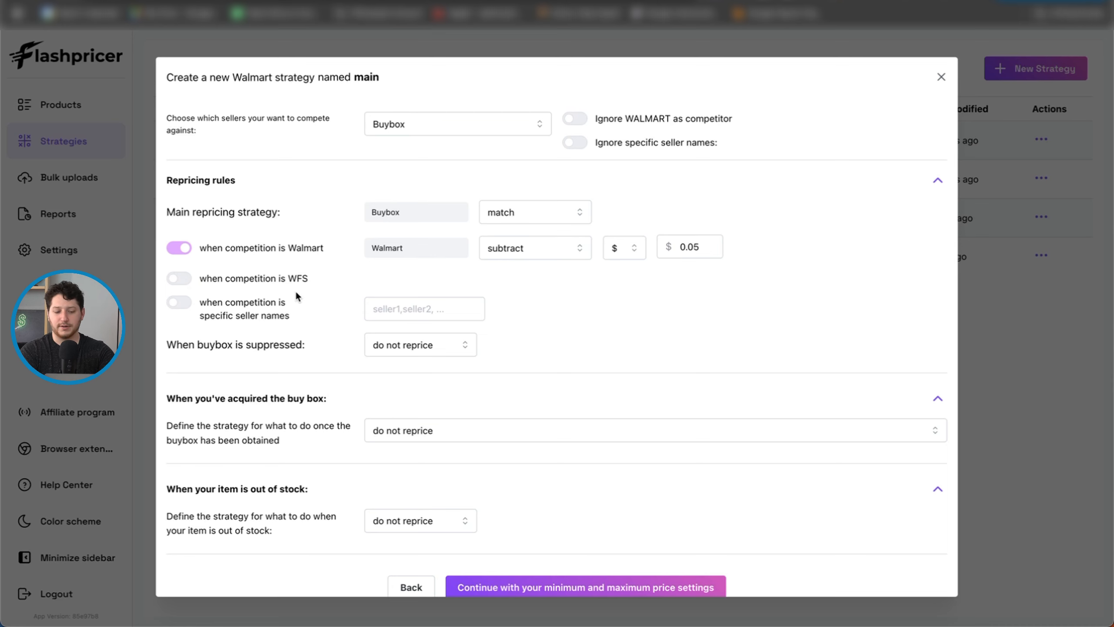
Step: Set the suppressed-buybox rule to compete against the lowest price and subtract $1
{"action": "scroll", "coordinate": [179, 330], "scroll_direction": "down", "scroll_amount": 1}
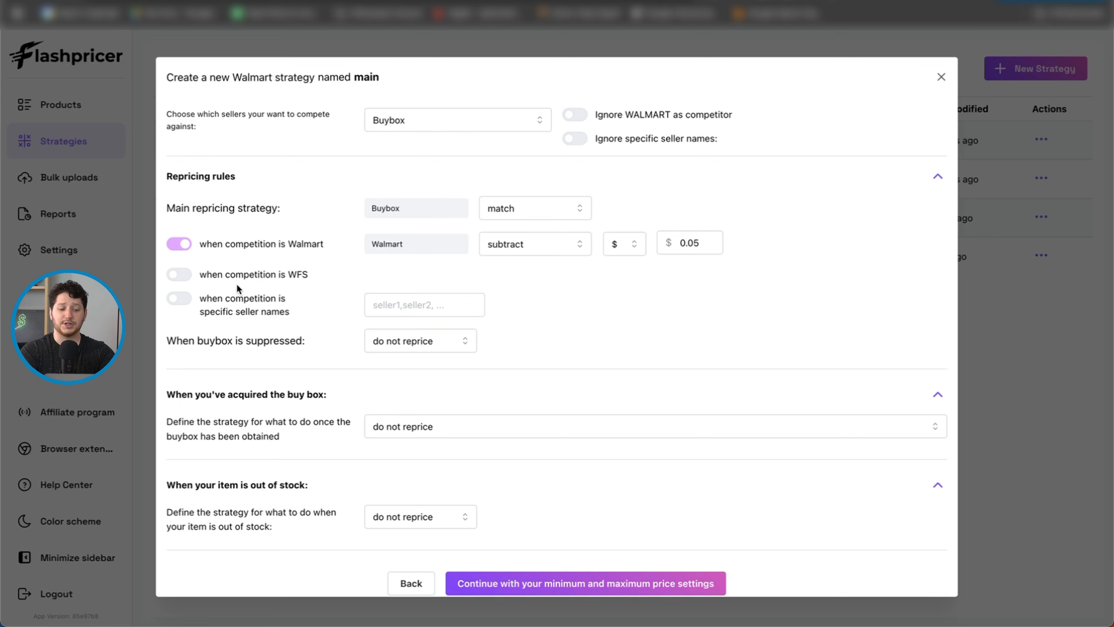
{"action": "scroll", "coordinate": [240, 341], "scroll_direction": "down", "scroll_amount": 1}
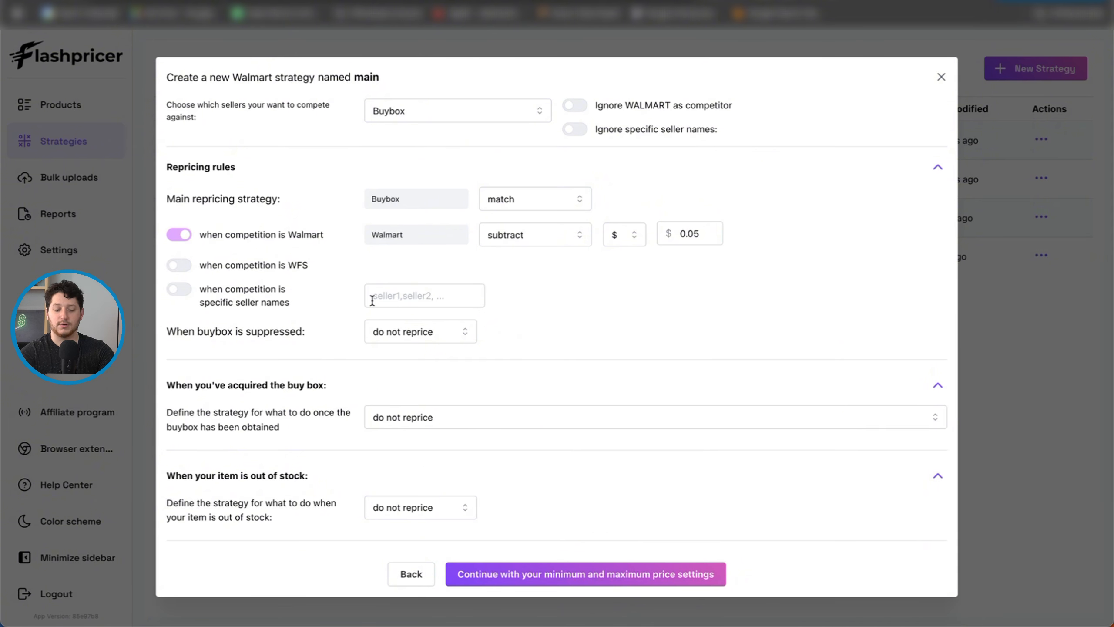
{"action": "left_click", "coordinate": [461, 332]}
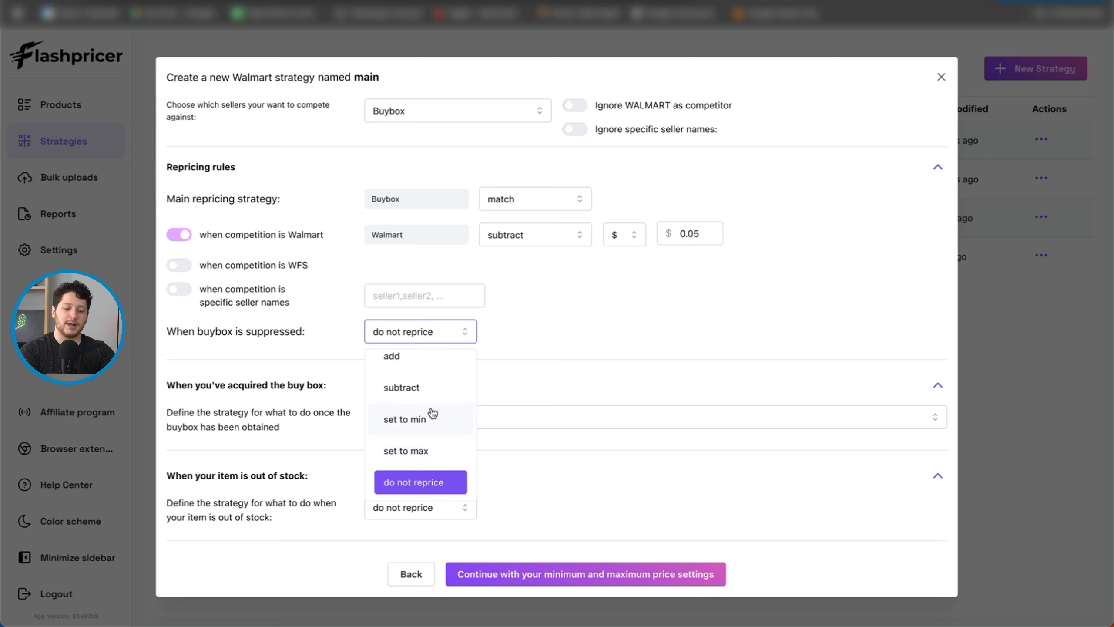
{"action": "scroll", "coordinate": [428, 414], "scroll_direction": "up", "scroll_amount": 1}
{"action": "left_click", "coordinate": [408, 409]}
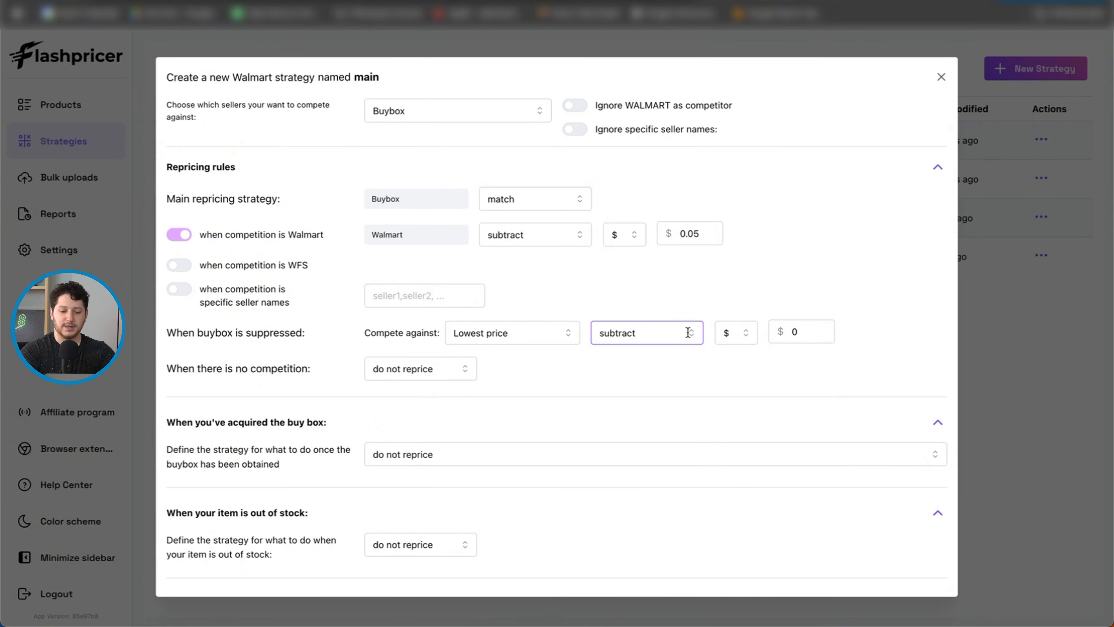
{"action": "left_click", "coordinate": [796, 332]}
{"action": "left_click", "coordinate": [736, 333]}
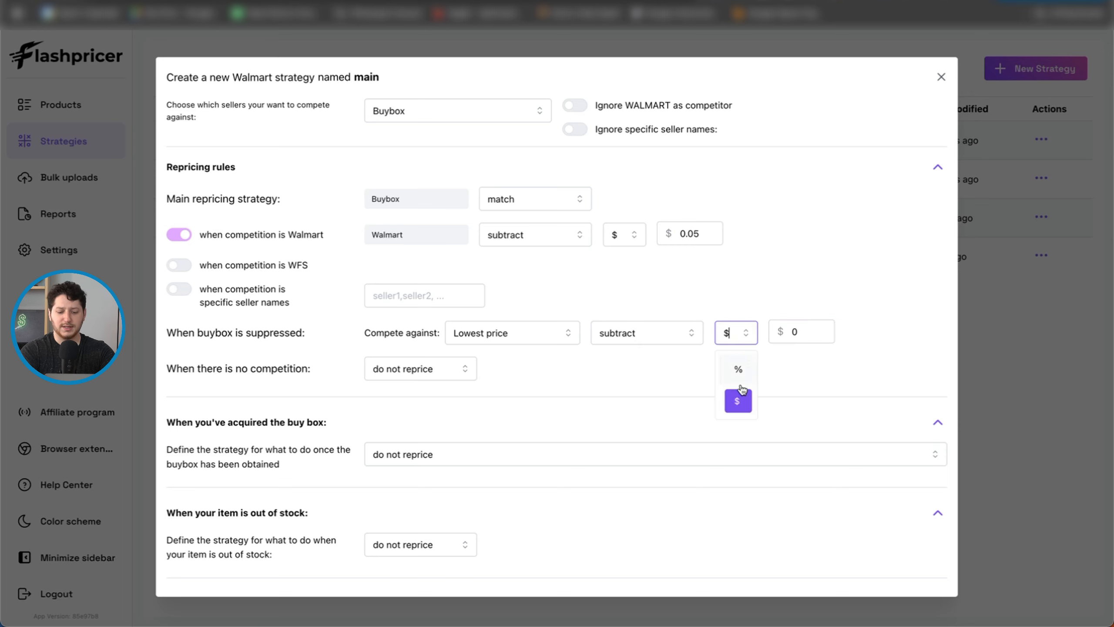
{"action": "left_click", "coordinate": [803, 332]}
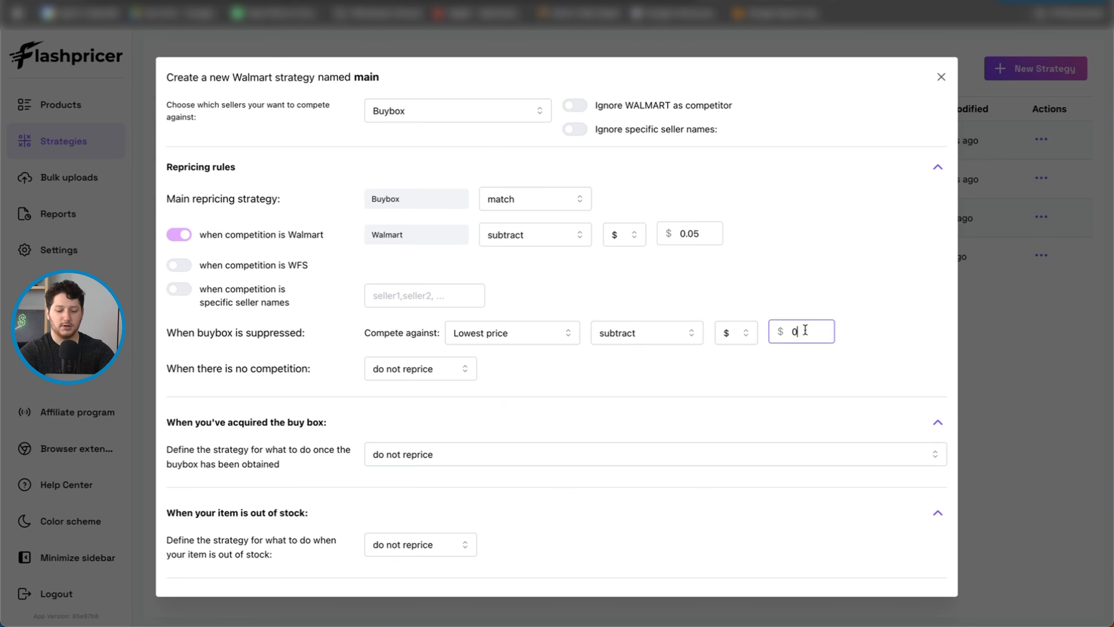
{"action": "key", "text": "BackSpace"}
{"action": "type", "text": "1"}
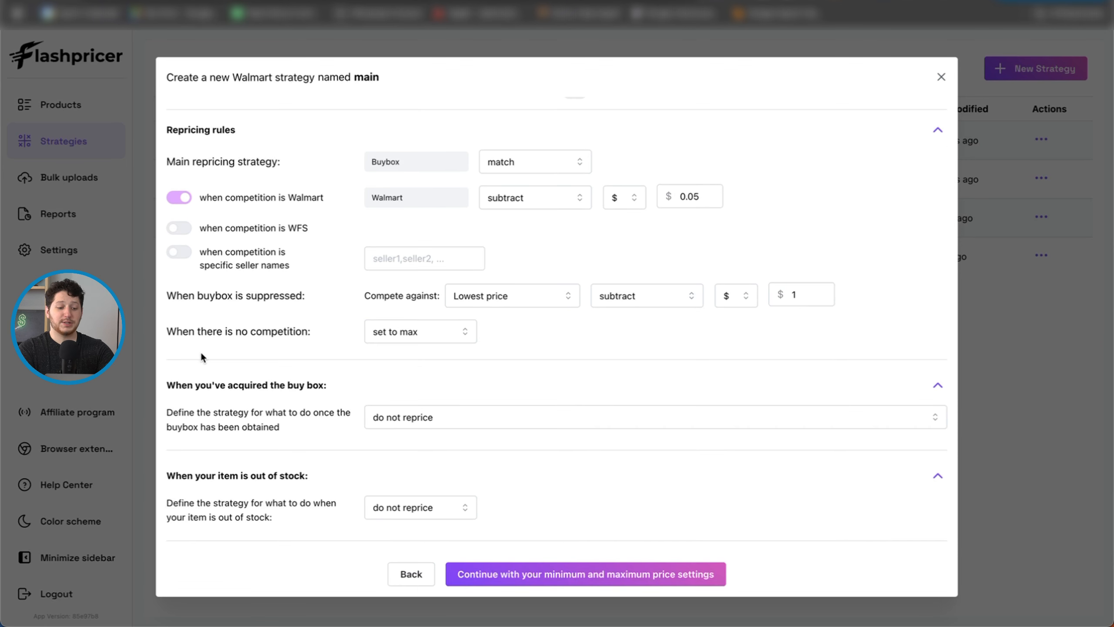
Step: Set the no-competition rule to "set to max" and the acquired buy box rule to "algorithmically optimize price"
{"action": "left_click", "coordinate": [451, 336]}
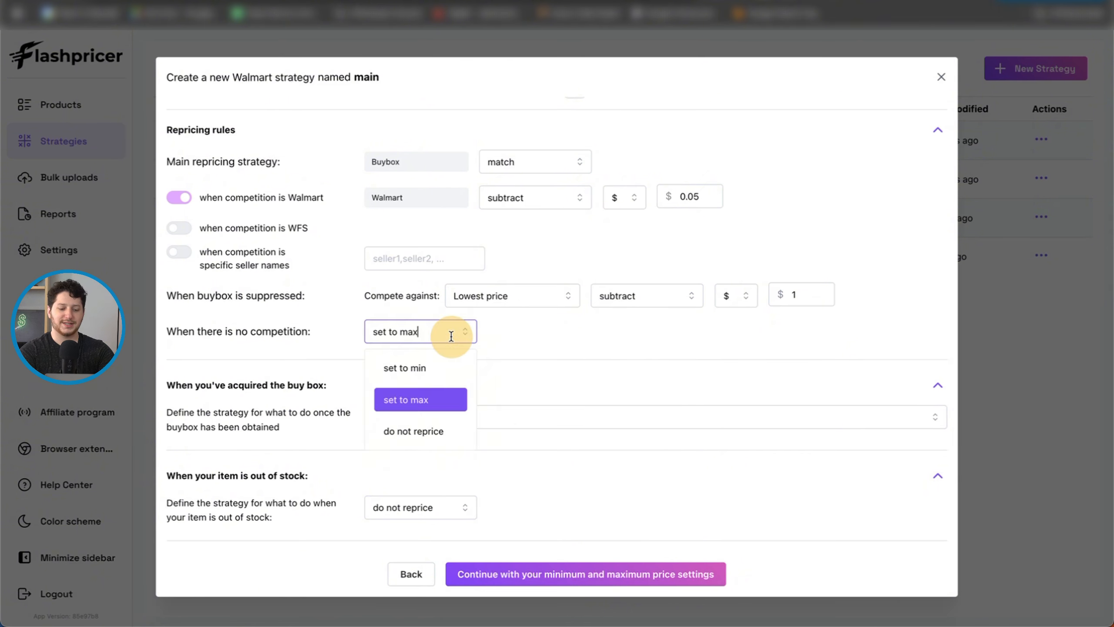
{"action": "left_click", "coordinate": [401, 408]}
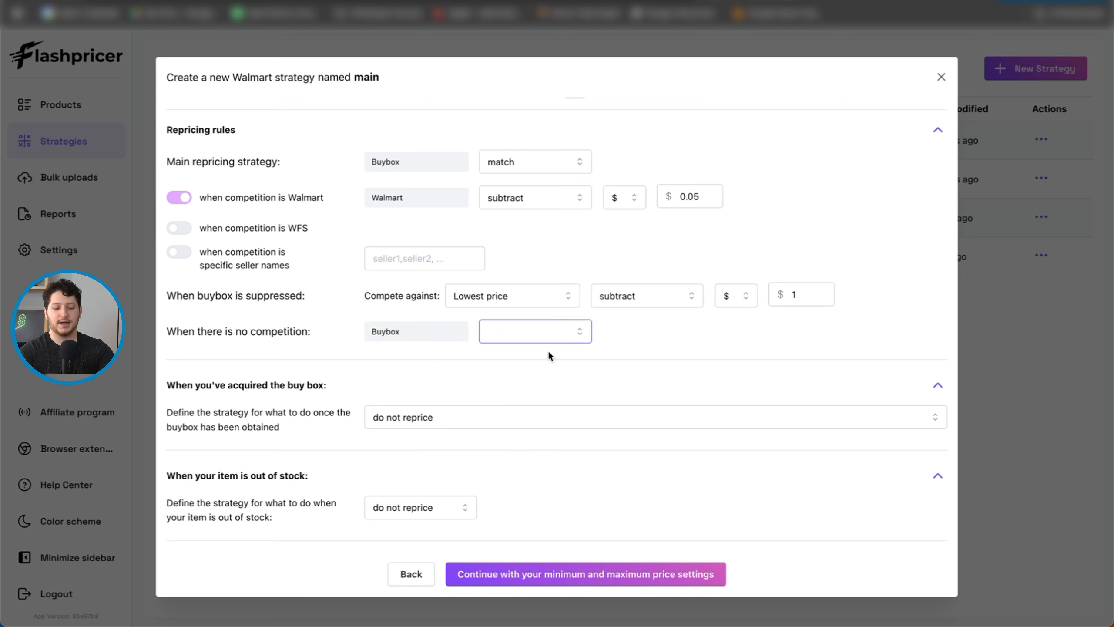
{"action": "left_click", "coordinate": [410, 338]}
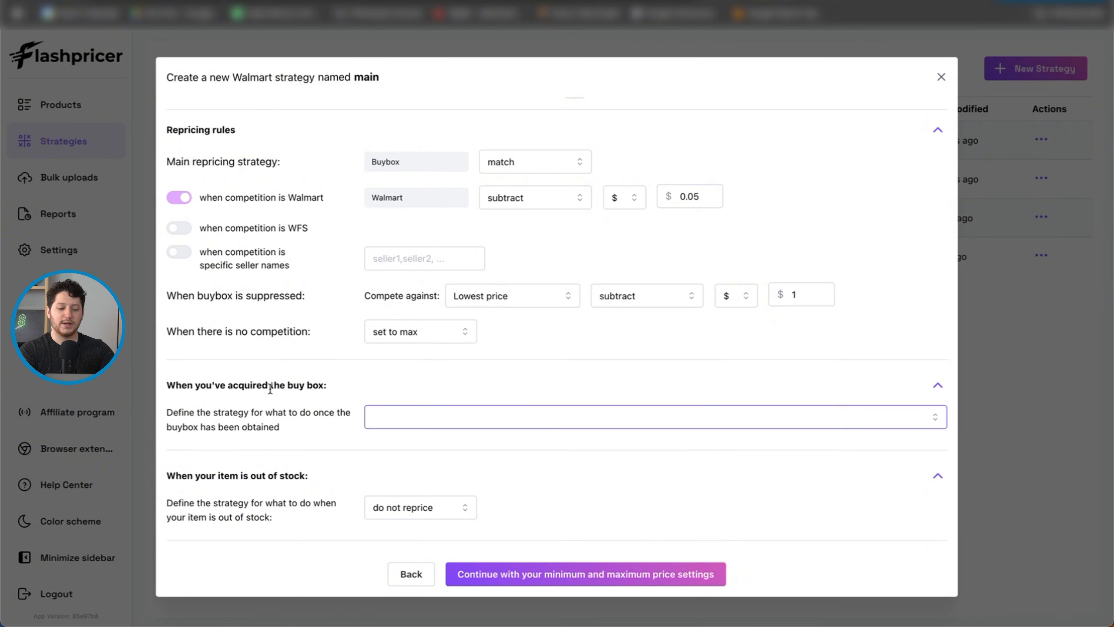
{"action": "left_click", "coordinate": [414, 415]}
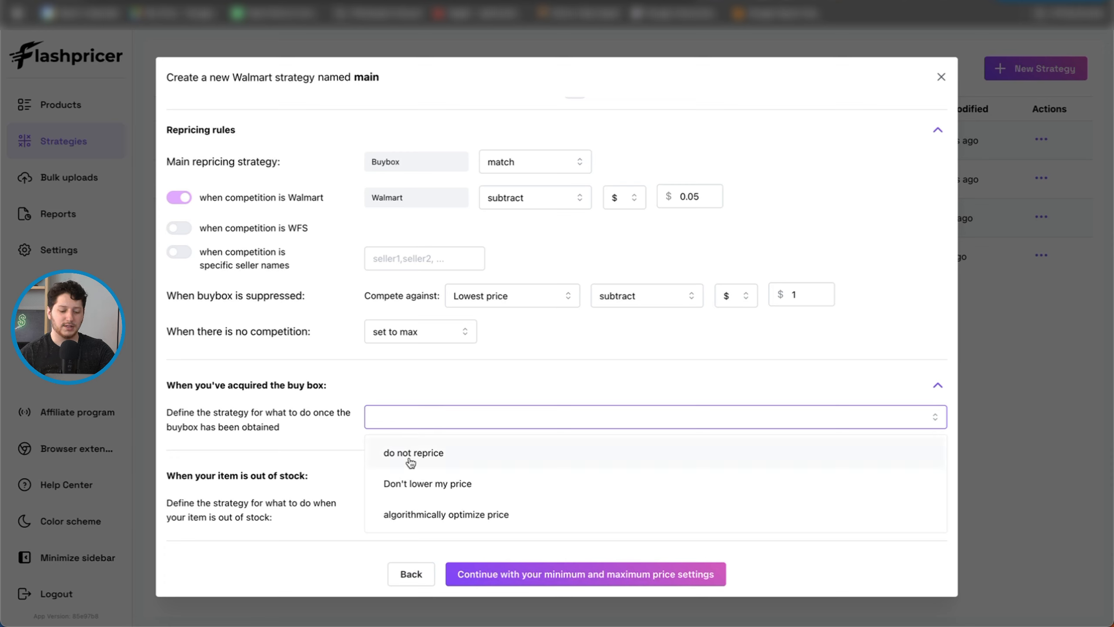
{"action": "left_click", "coordinate": [434, 514]}
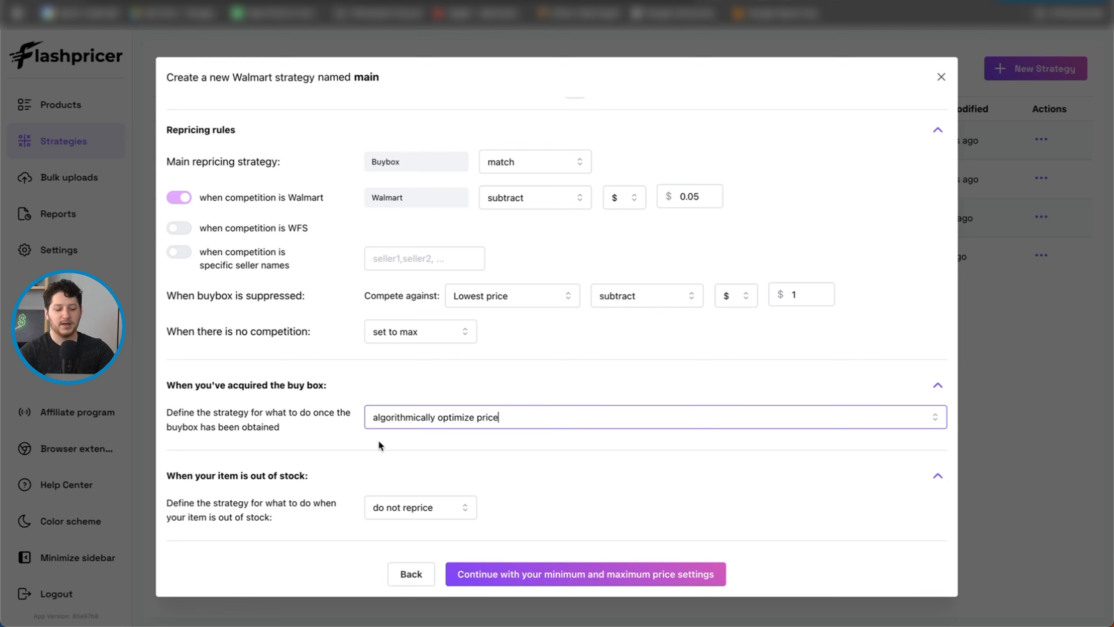
Step: Set the out-of-stock rule to "set to max"
{"action": "left_click", "coordinate": [461, 512]}
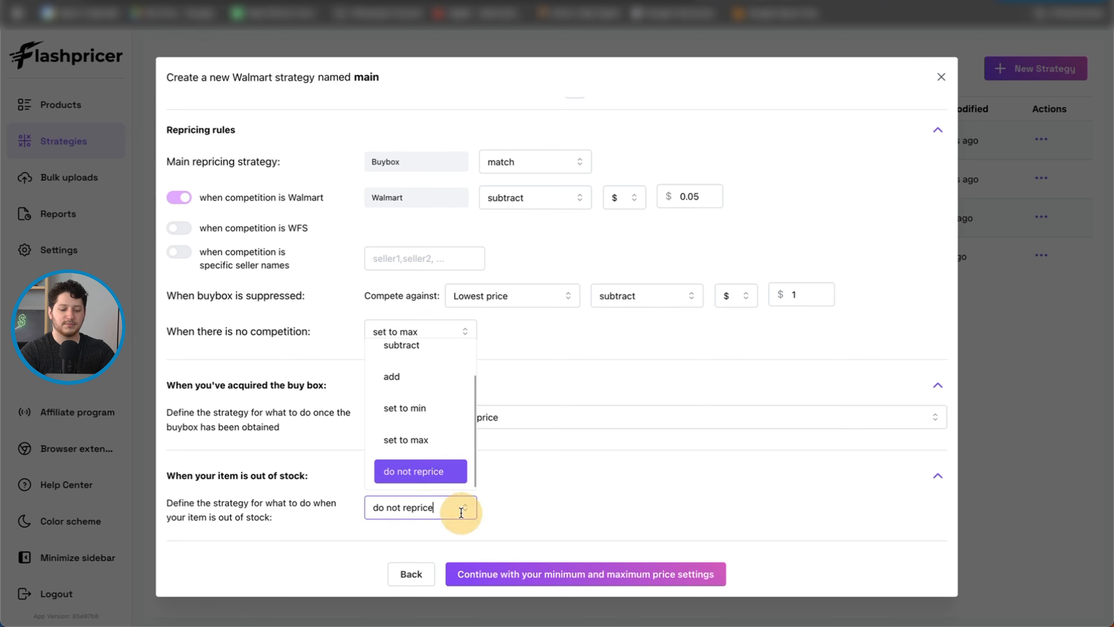
{"action": "left_click", "coordinate": [416, 470]}
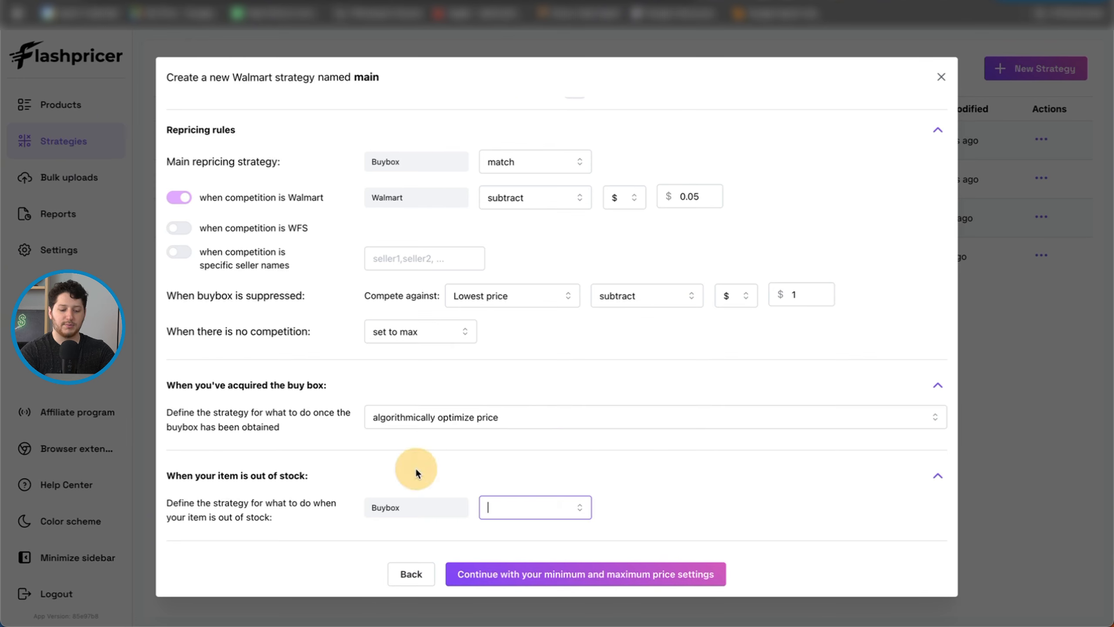
{"action": "left_click", "coordinate": [487, 476]}
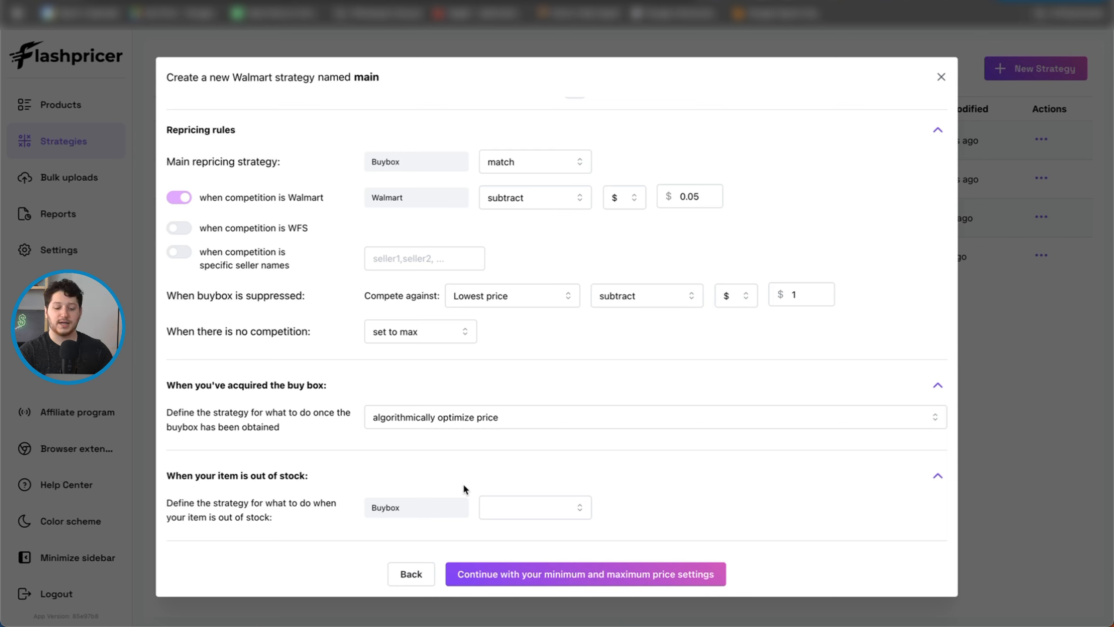
{"action": "left_click", "coordinate": [537, 509]}
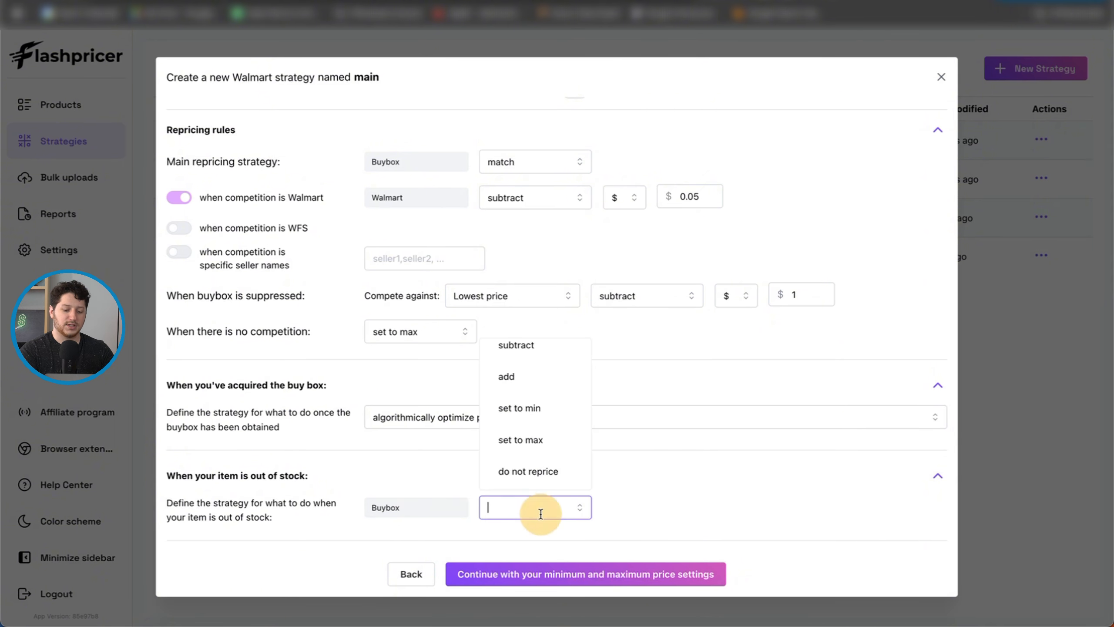
{"action": "left_click", "coordinate": [527, 441]}
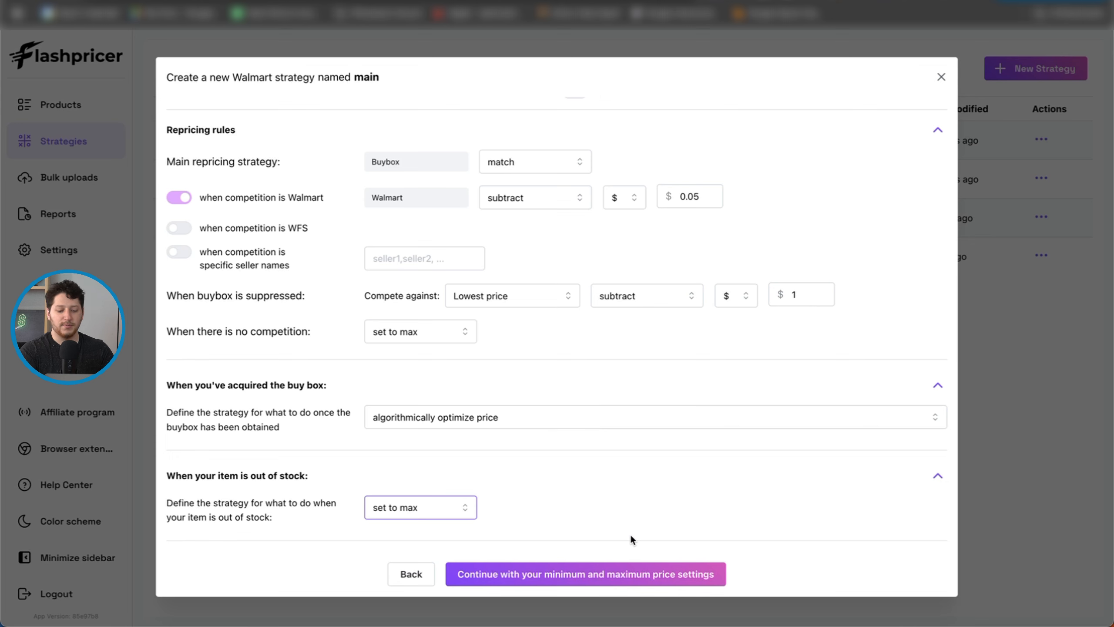
Step: Continue to the minimum and maximum price settings, keep the MAP restriction enabled, and proceed to review and save the strategy
{"action": "left_click", "coordinate": [544, 577]}
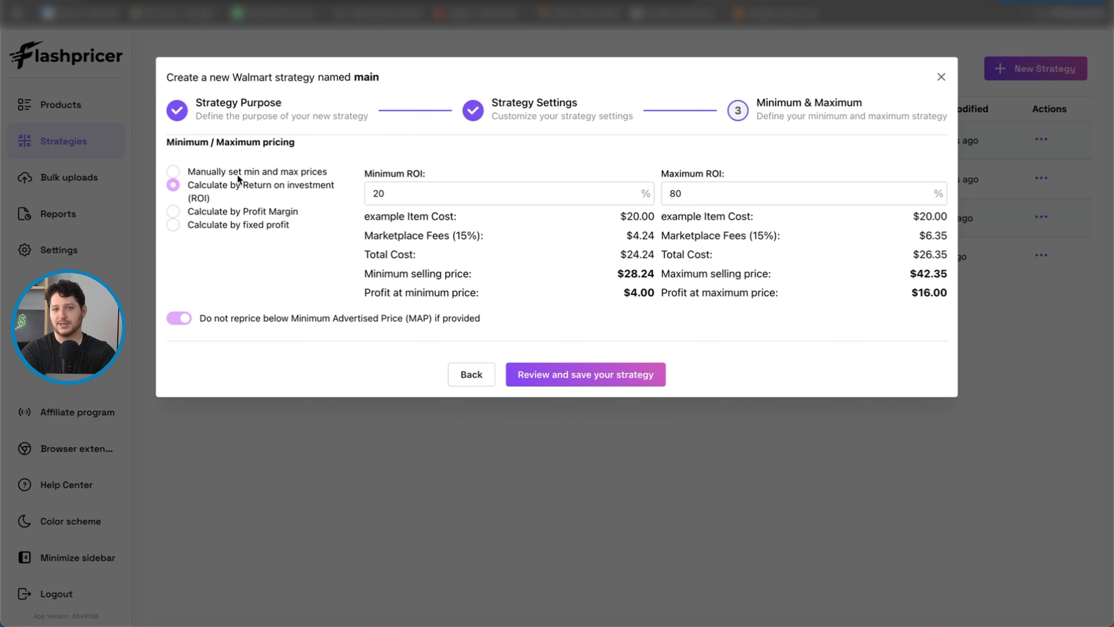
{"action": "left_click", "coordinate": [181, 319]}
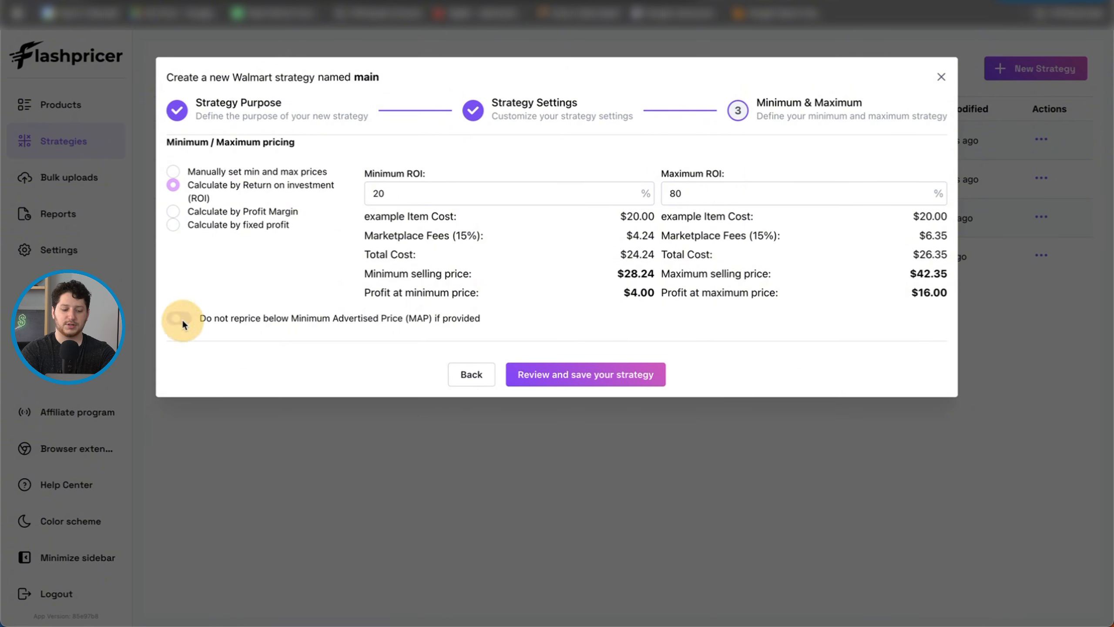
{"action": "left_click", "coordinate": [180, 319]}
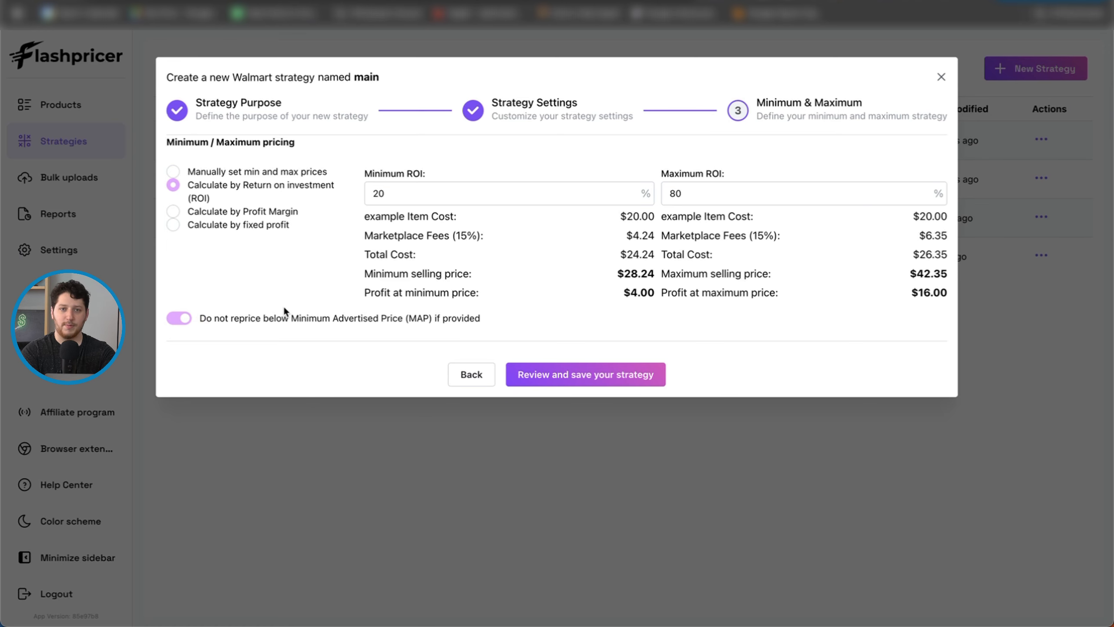
{"action": "left_click", "coordinate": [572, 376]}
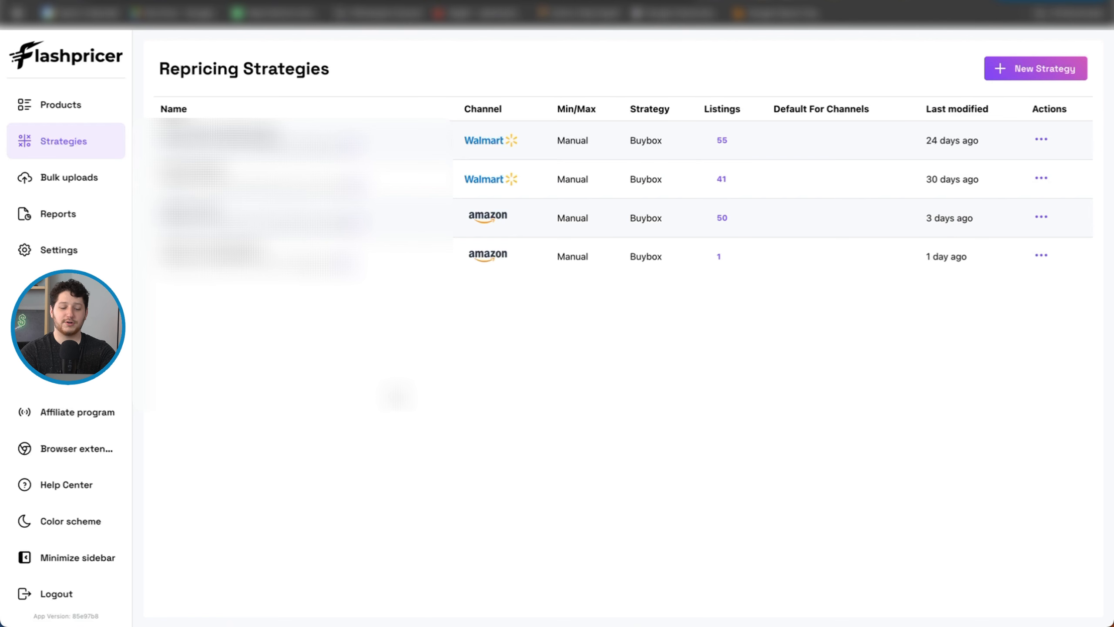
Step: Open the products list and examine its search field and the available listing filters
{"action": "left_click", "coordinate": [54, 105]}
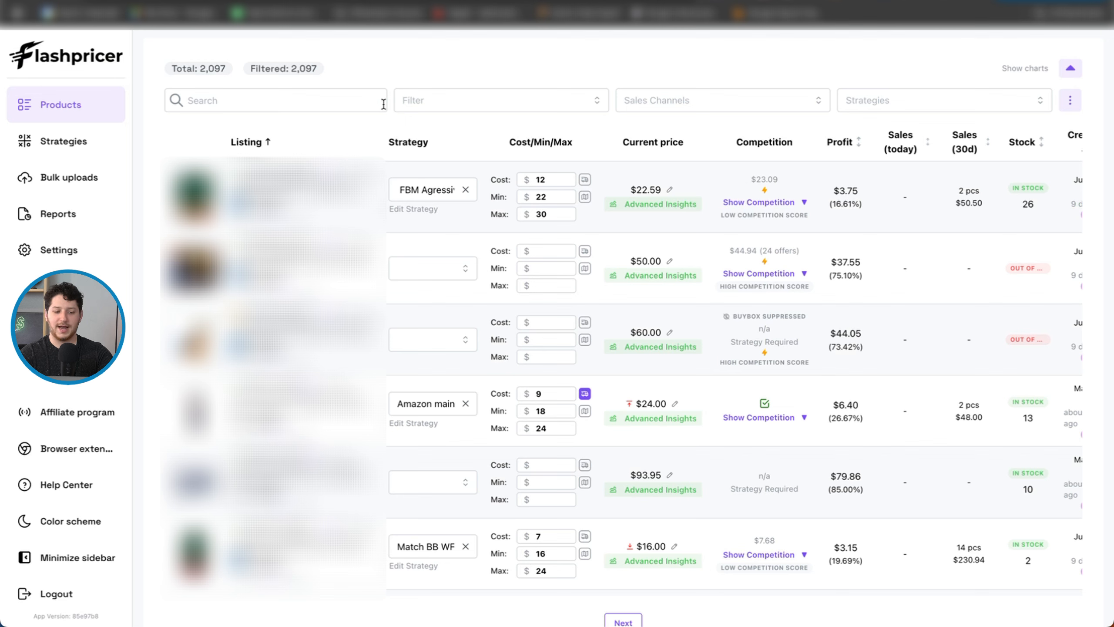
{"action": "left_click", "coordinate": [241, 103]}
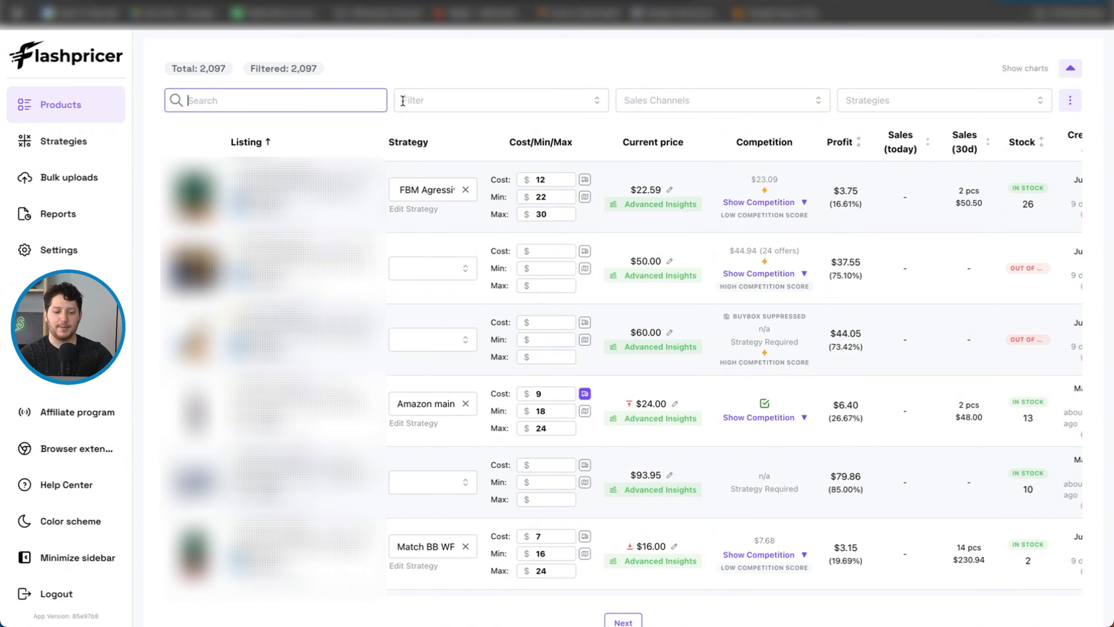
{"action": "left_click", "coordinate": [597, 100]}
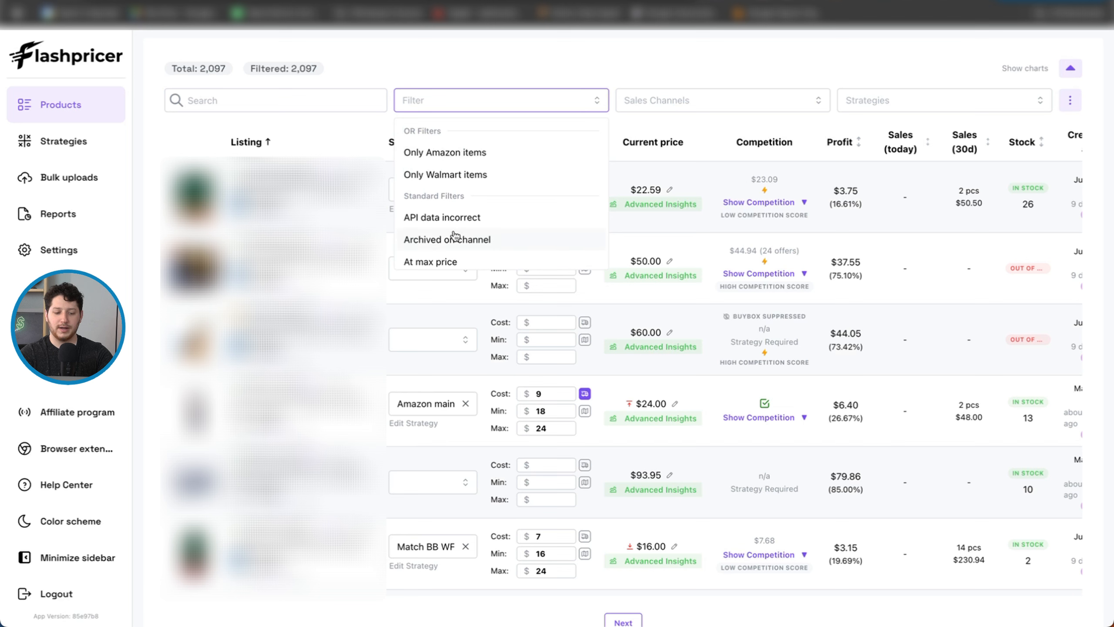
{"action": "scroll", "coordinate": [498, 248], "scroll_direction": "down", "scroll_amount": 1}
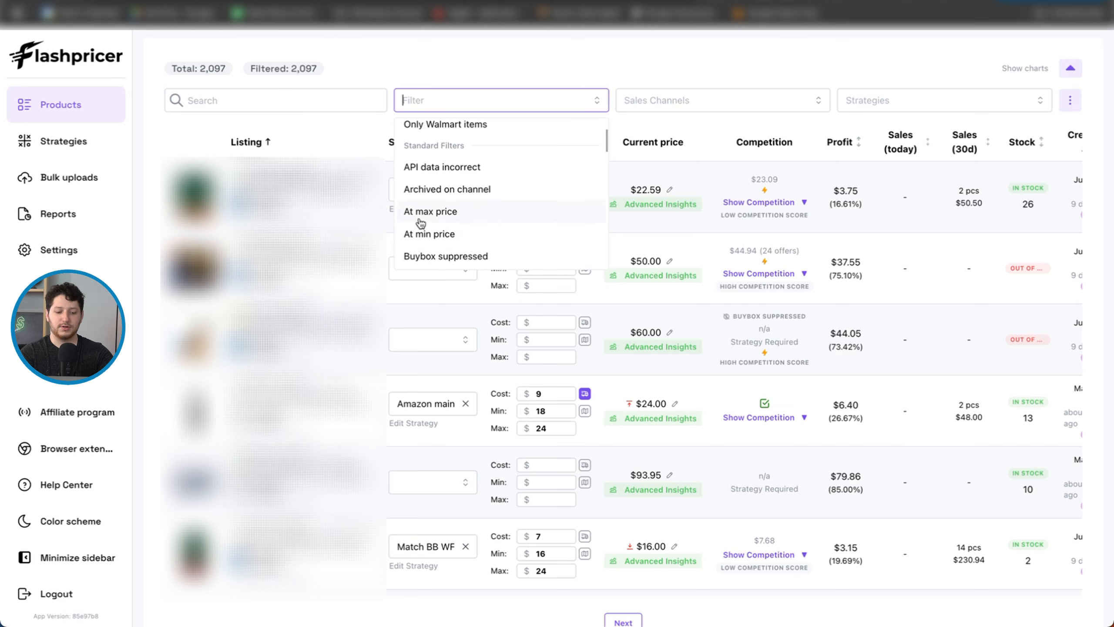
{"action": "scroll", "coordinate": [491, 240], "scroll_direction": "down", "scroll_amount": 1}
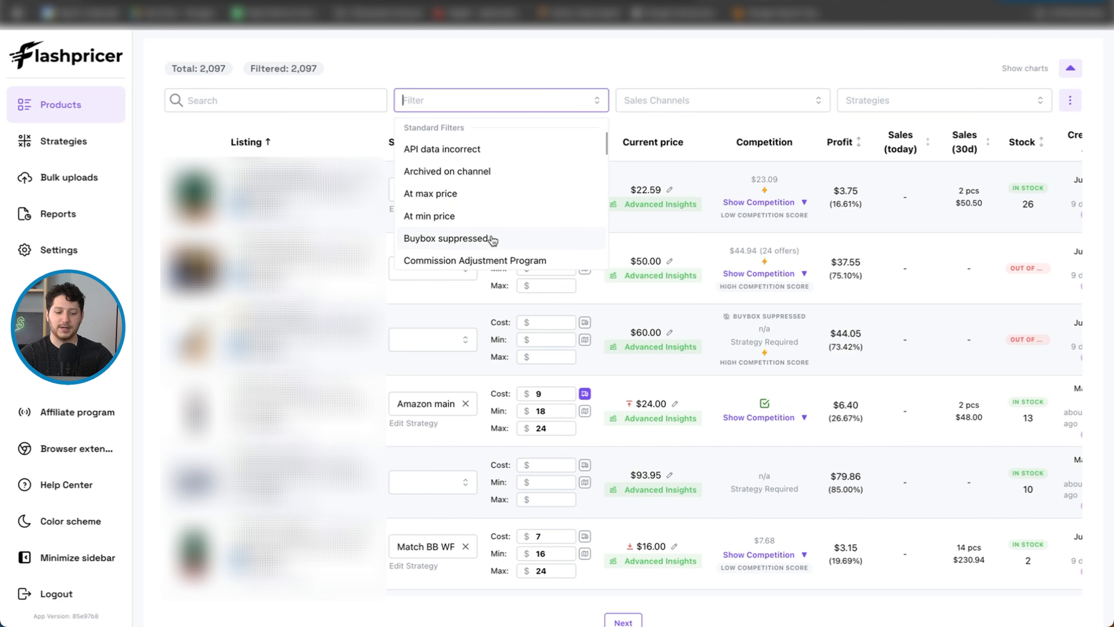
{"action": "scroll", "coordinate": [535, 242], "scroll_direction": "down", "scroll_amount": 20}
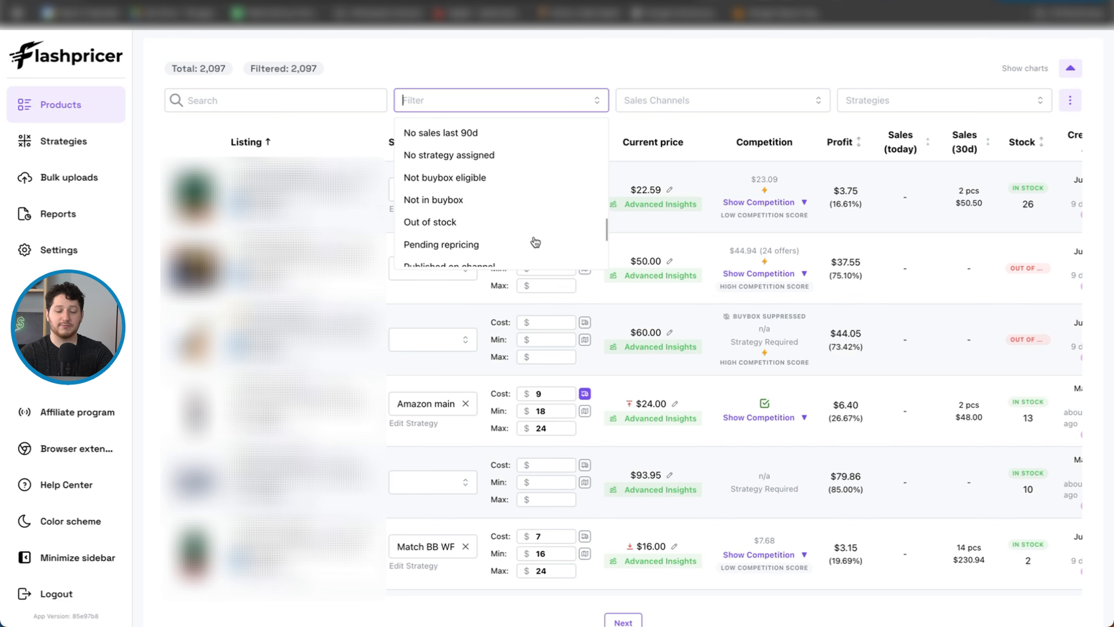
{"action": "scroll", "coordinate": [535, 242], "scroll_direction": "up", "scroll_amount": 15}
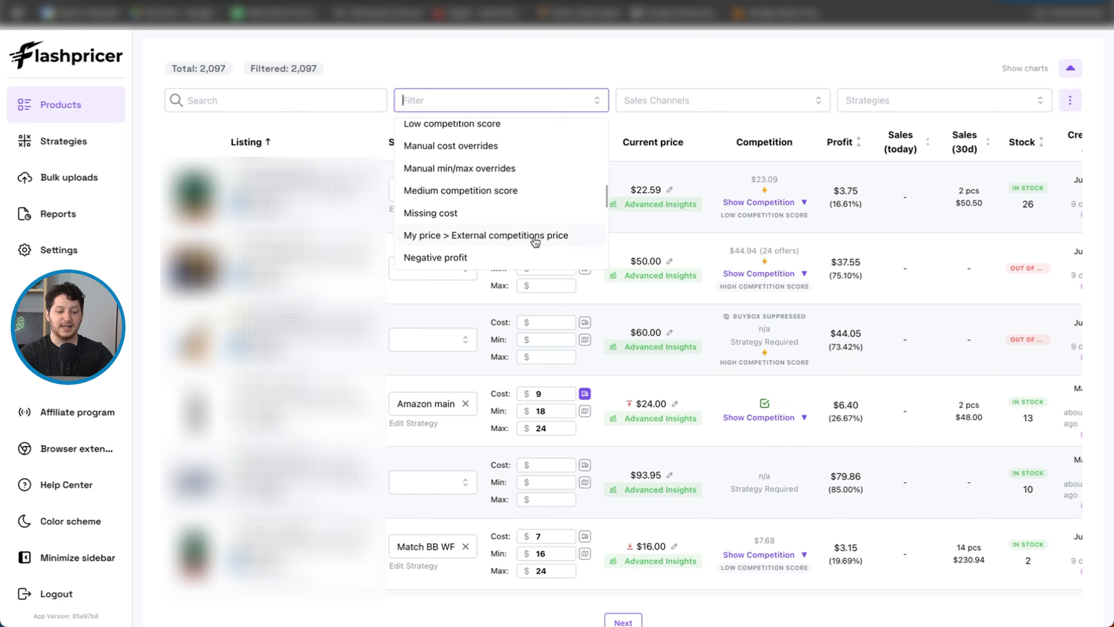
{"action": "scroll", "coordinate": [536, 242], "scroll_direction": "up", "scroll_amount": 3}
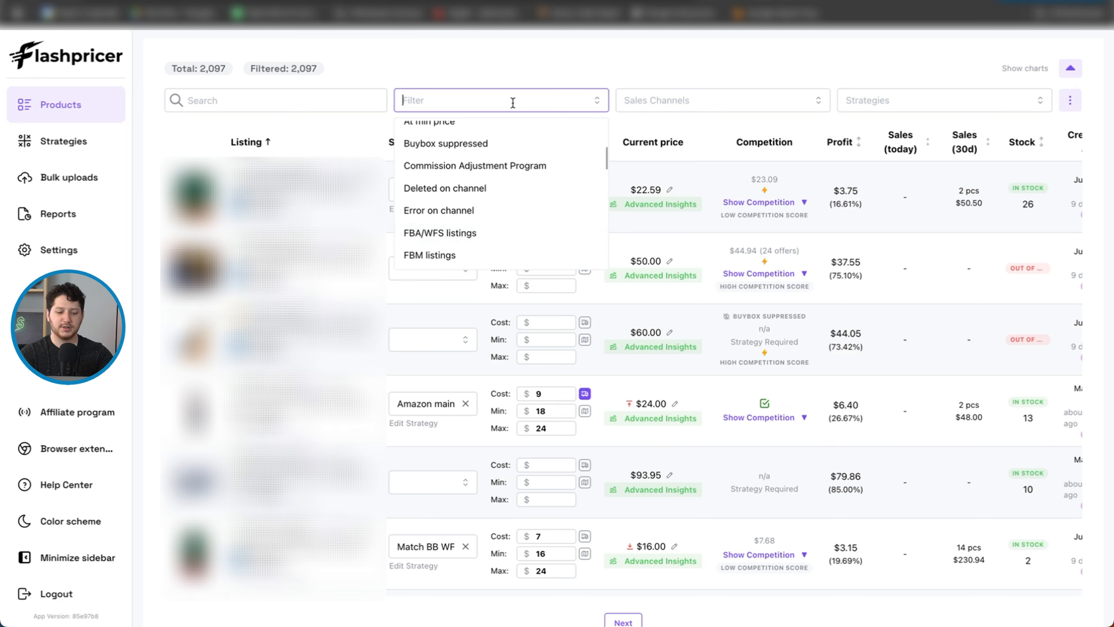
{"action": "left_click", "coordinate": [533, 76]}
Step: Examine the sales channel choices and the product table's export, bulk upload and column options
{"action": "left_click", "coordinate": [817, 101]}
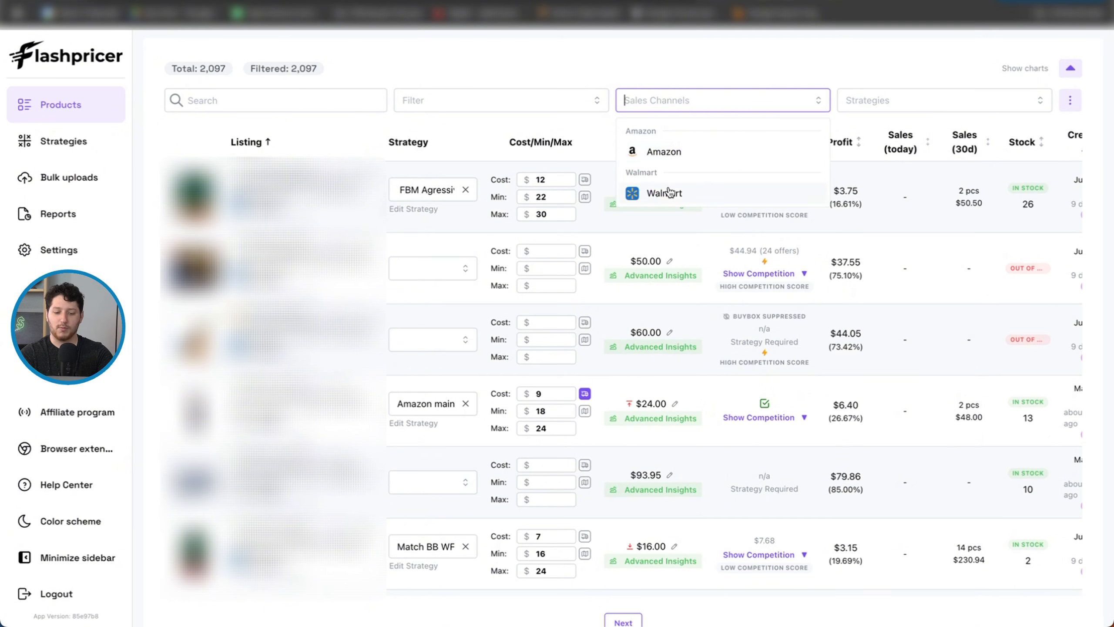
{"action": "left_click", "coordinate": [713, 68]}
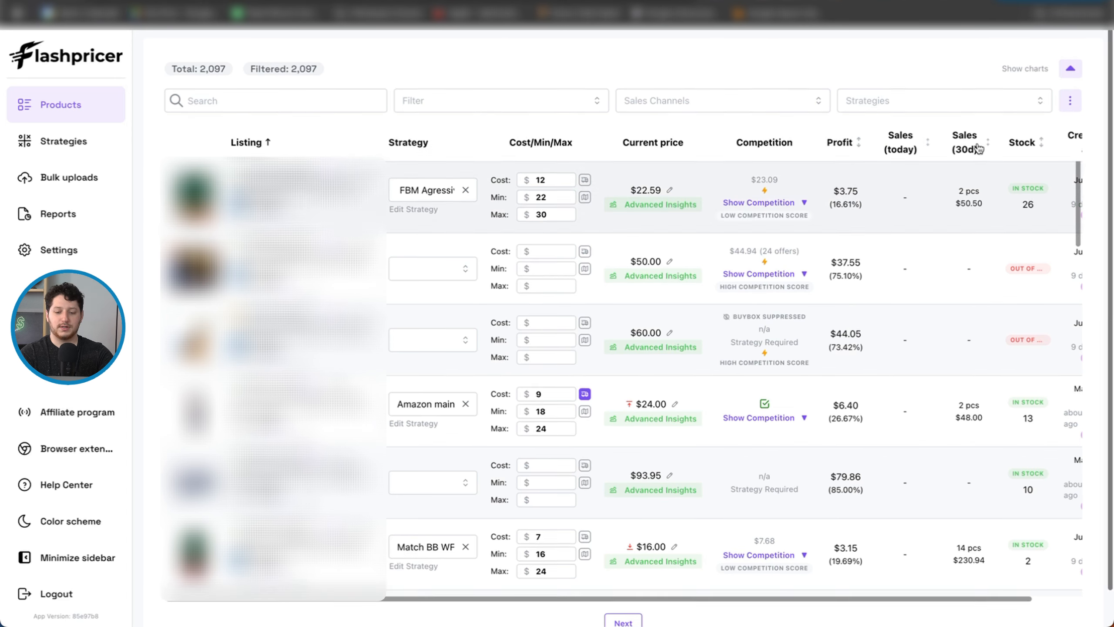
{"action": "left_click", "coordinate": [1070, 100]}
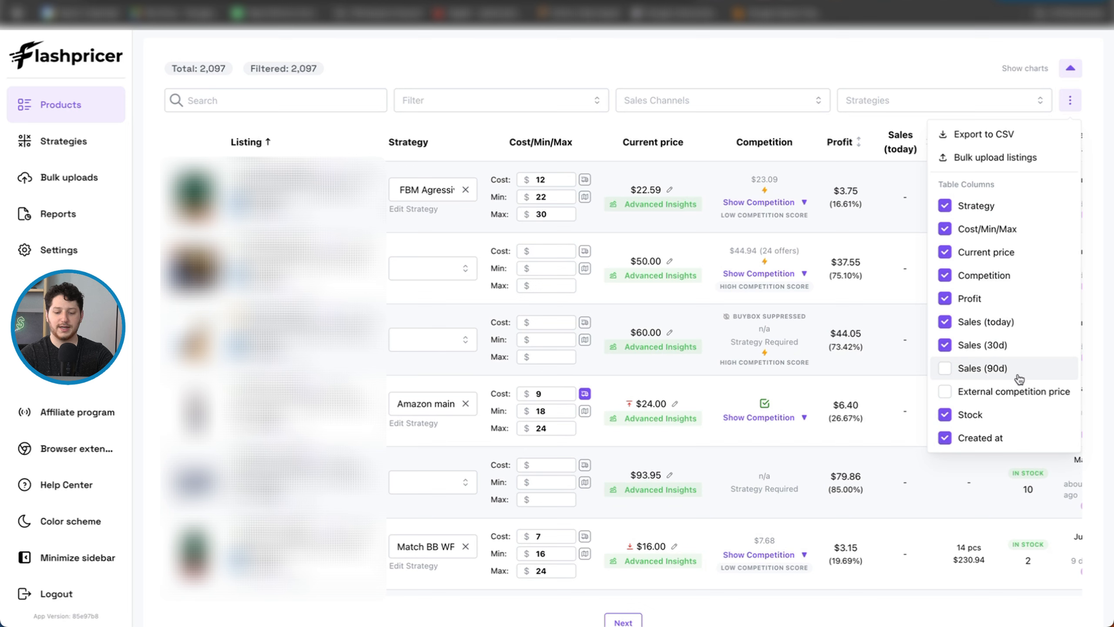
{"action": "left_click", "coordinate": [877, 57]}
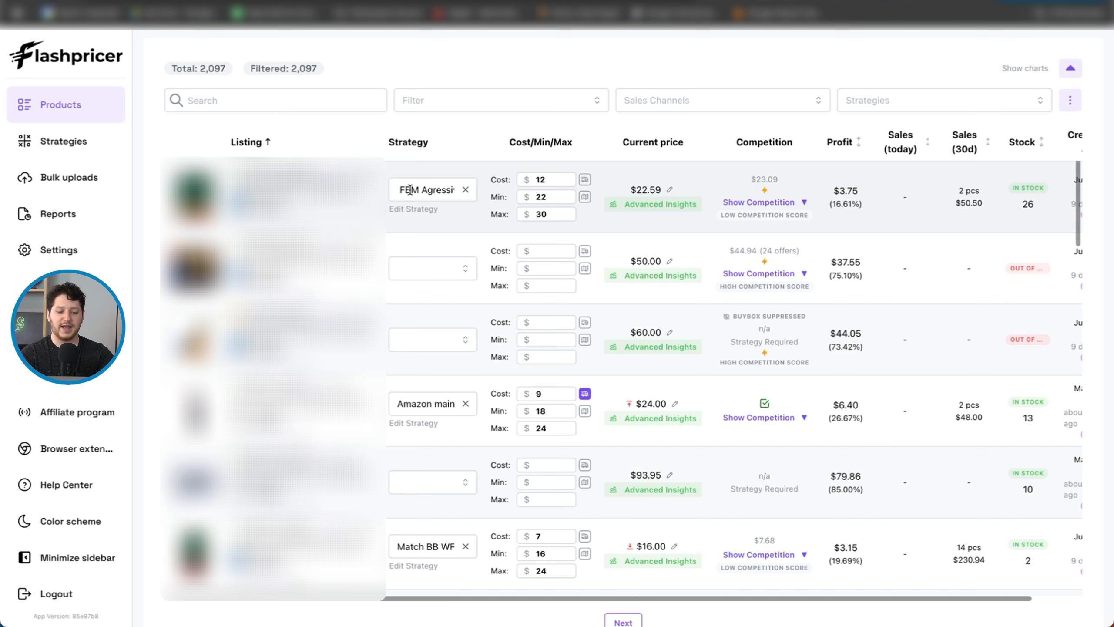
Step: Set the second listing's cost to $25, minimum price to $50 and maximum price to $60
{"action": "left_click", "coordinate": [463, 268]}
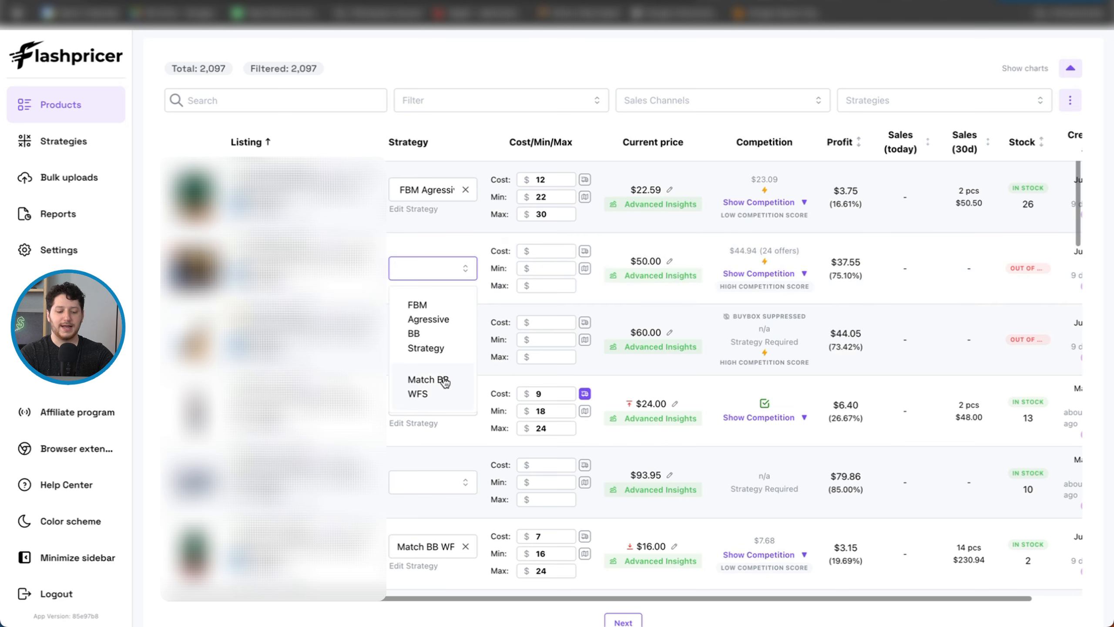
{"action": "left_click", "coordinate": [550, 255]}
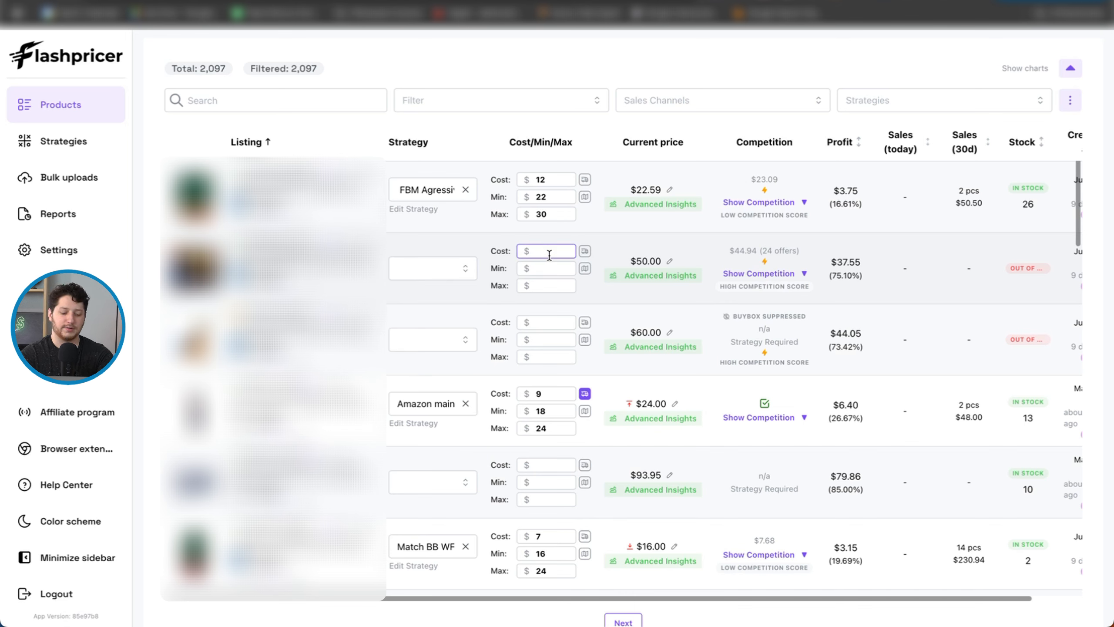
{"action": "type", "text": "25"}
{"action": "left_click", "coordinate": [593, 241]}
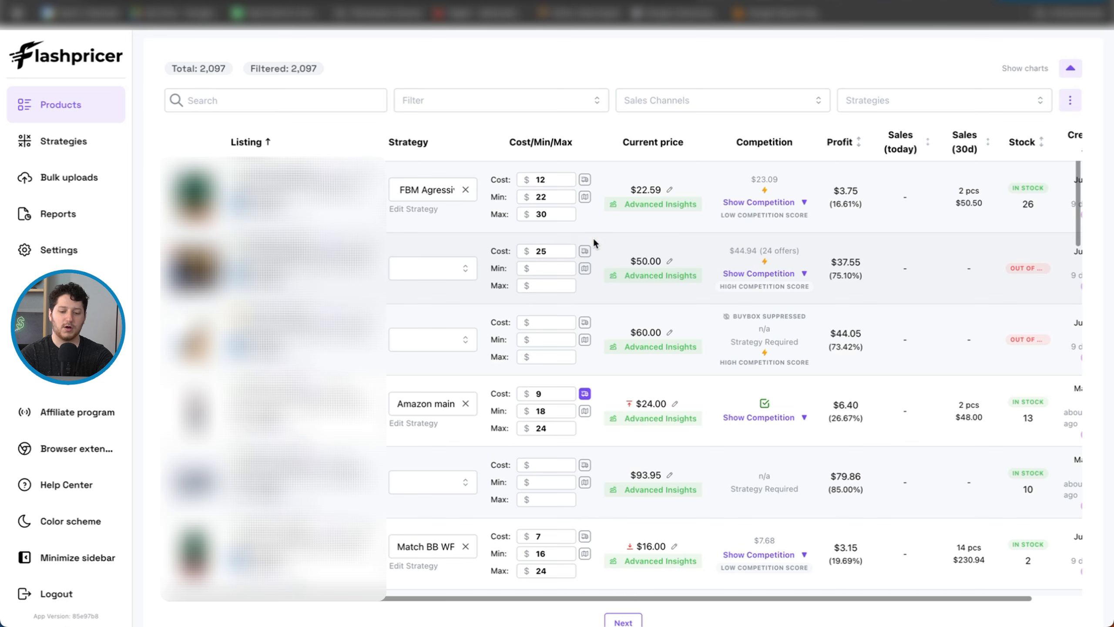
{"action": "left_click", "coordinate": [551, 269]}
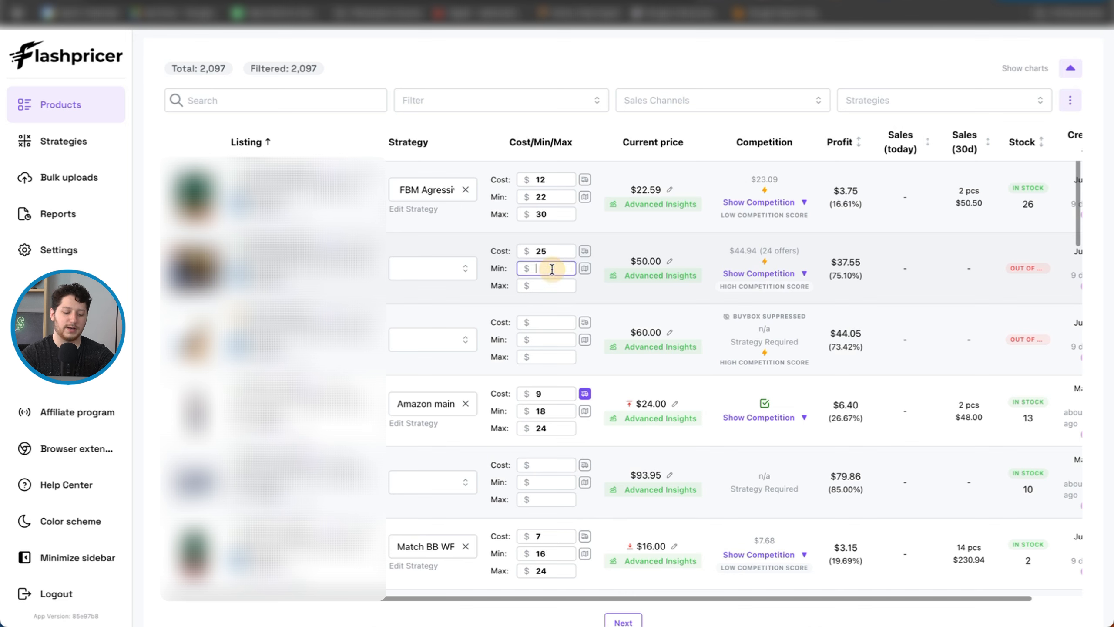
{"action": "type", "text": "50"}
{"action": "left_click", "coordinate": [549, 287]}
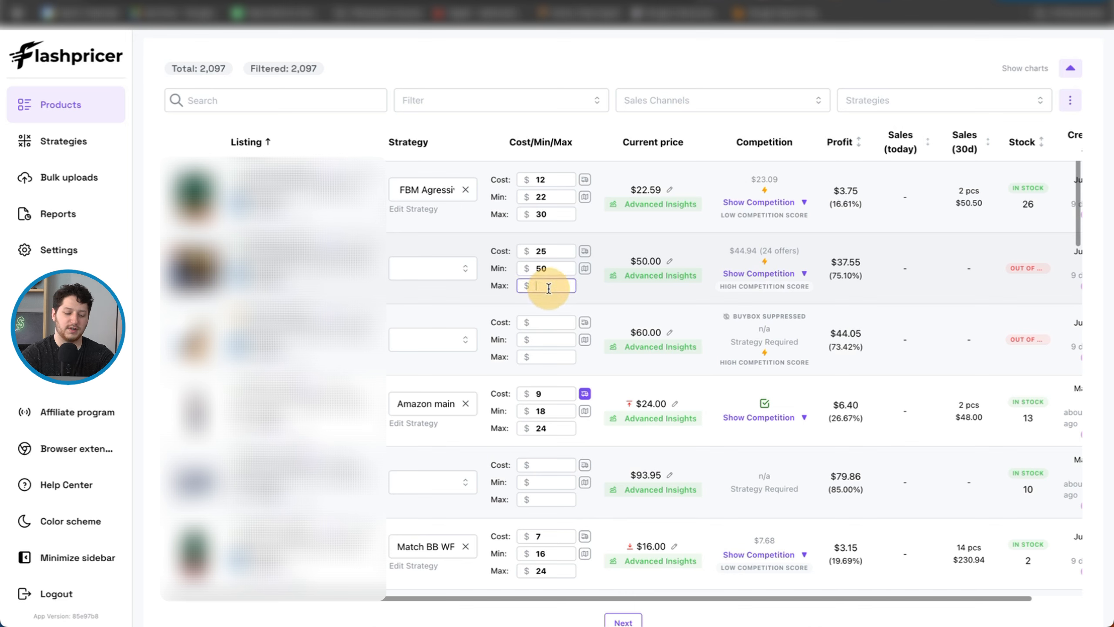
{"action": "type", "text": "60"}
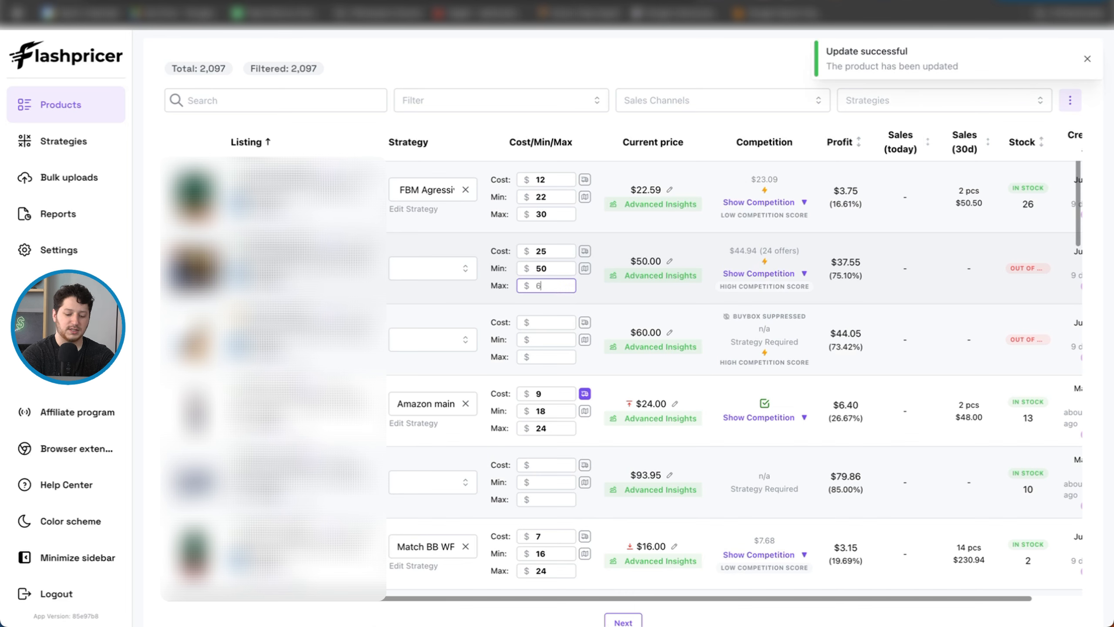
{"action": "left_click", "coordinate": [599, 298]}
Step: View the second listing's minimum advertised price (MAP) setting and close it without entering a value
{"action": "left_click", "coordinate": [585, 252]}
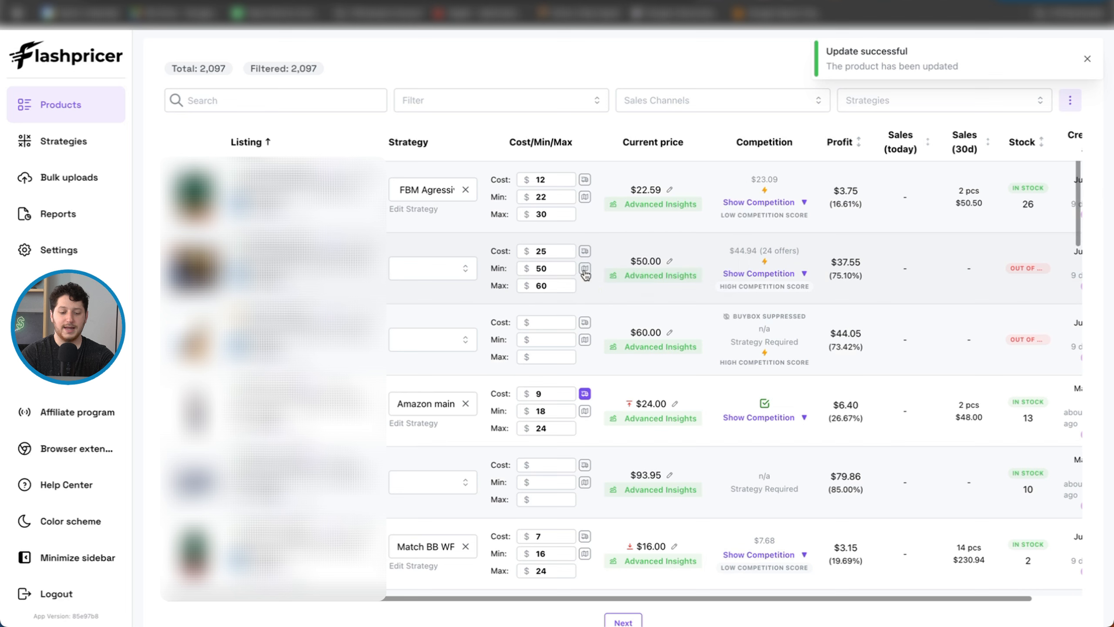
{"action": "left_click", "coordinate": [585, 268]}
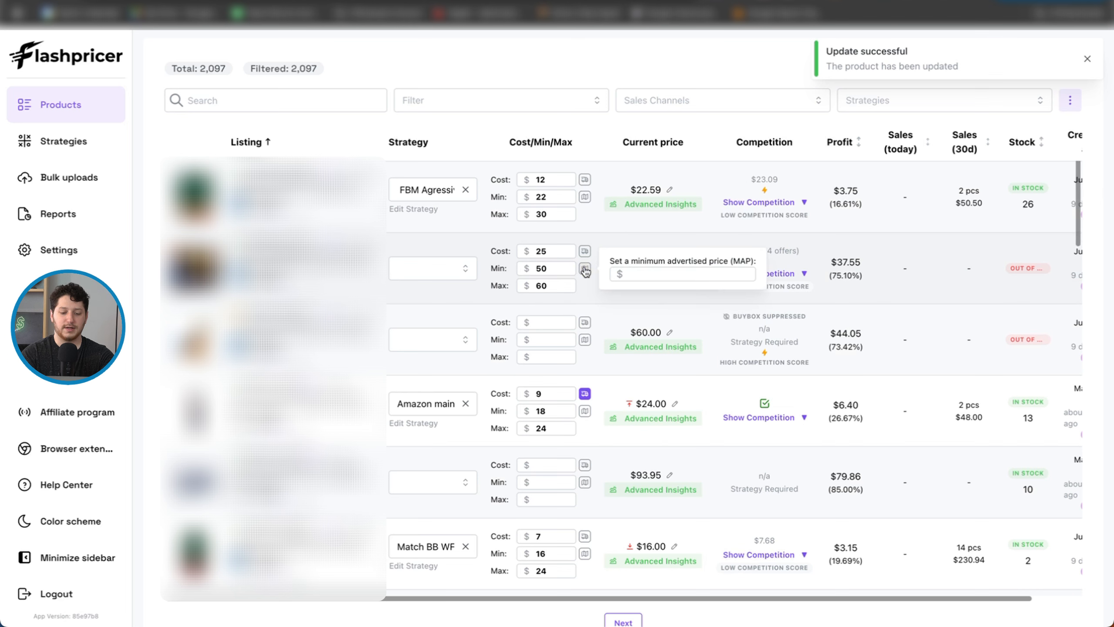
{"action": "left_click", "coordinate": [591, 292]}
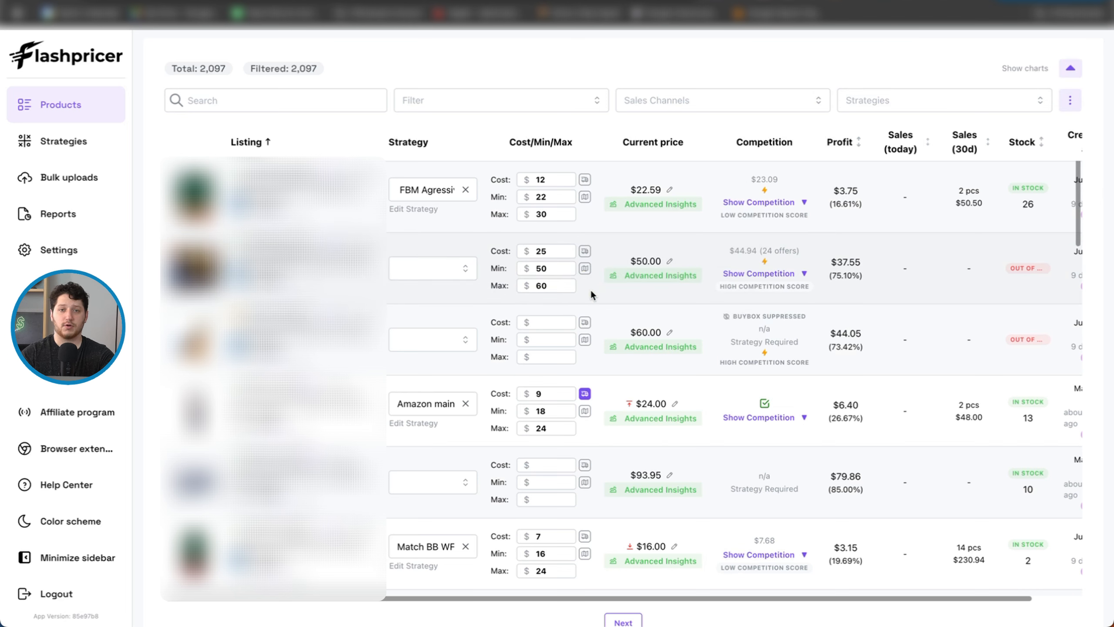
Step: Show the second listing's competition and examine the competing sellers' offers, prices, price ranges and quantities
{"action": "scroll", "coordinate": [590, 290], "scroll_direction": "right", "scroll_amount": 2}
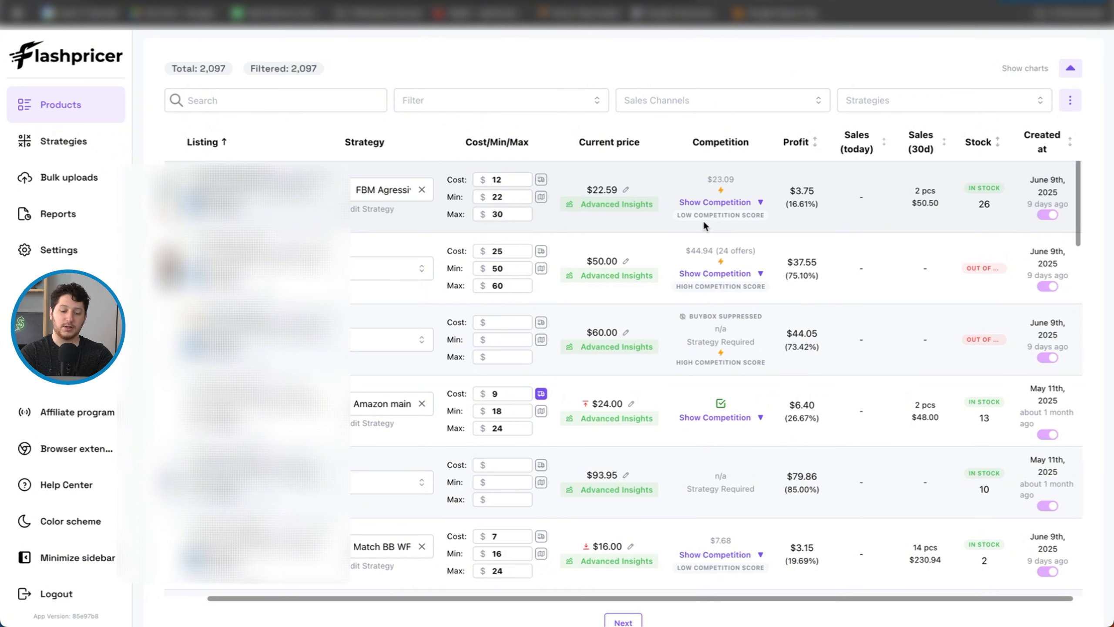
{"action": "left_click", "coordinate": [719, 275]}
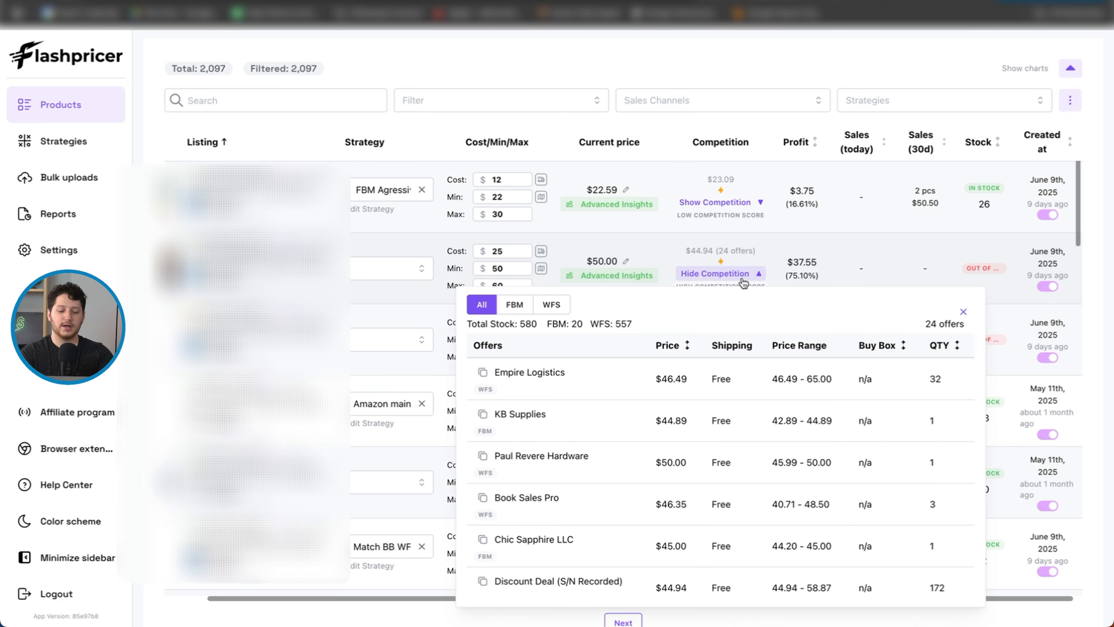
{"action": "scroll", "coordinate": [751, 354], "scroll_direction": "down", "scroll_amount": 1}
{"action": "scroll", "coordinate": [766, 448], "scroll_direction": "down", "scroll_amount": 5}
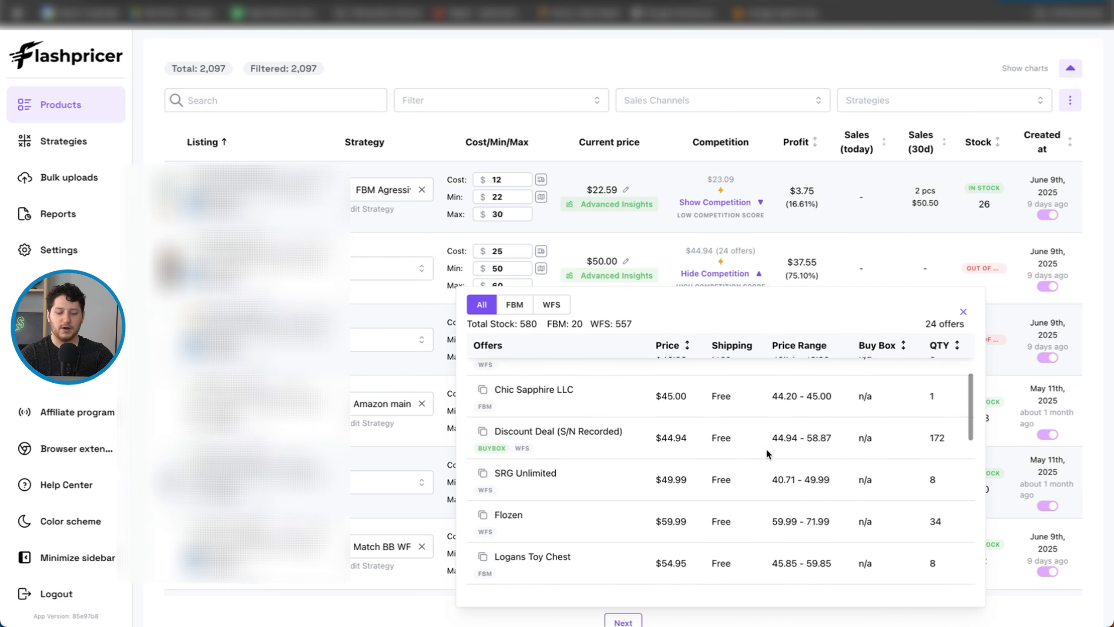
{"action": "scroll", "coordinate": [766, 448], "scroll_direction": "up", "scroll_amount": 5}
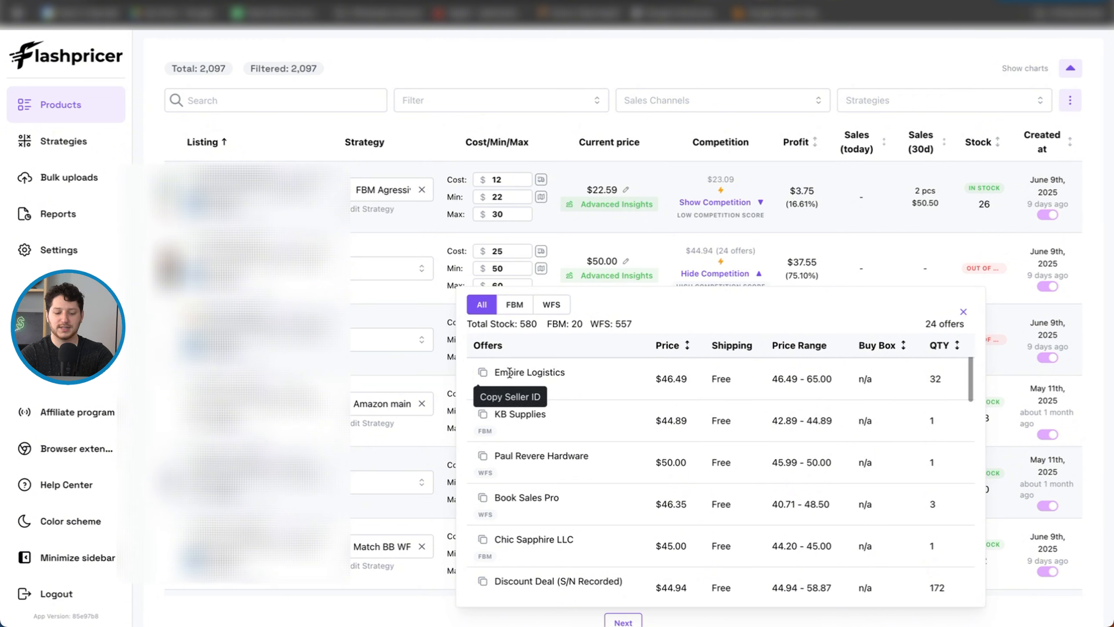
{"action": "scroll", "coordinate": [660, 432], "scroll_direction": "up", "scroll_amount": 1}
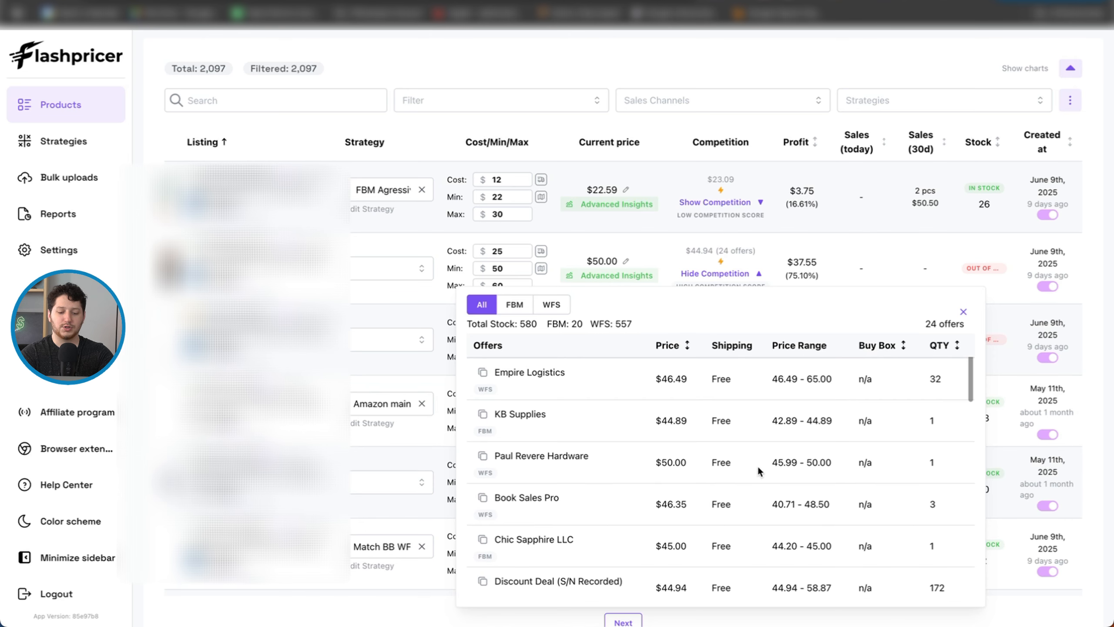
Step: Try to push $56 as the second listing's new price directly to its sales channel
{"action": "scroll", "coordinate": [757, 466], "scroll_direction": "down", "scroll_amount": 6}
{"action": "scroll", "coordinate": [756, 383], "scroll_direction": "up", "scroll_amount": 6}
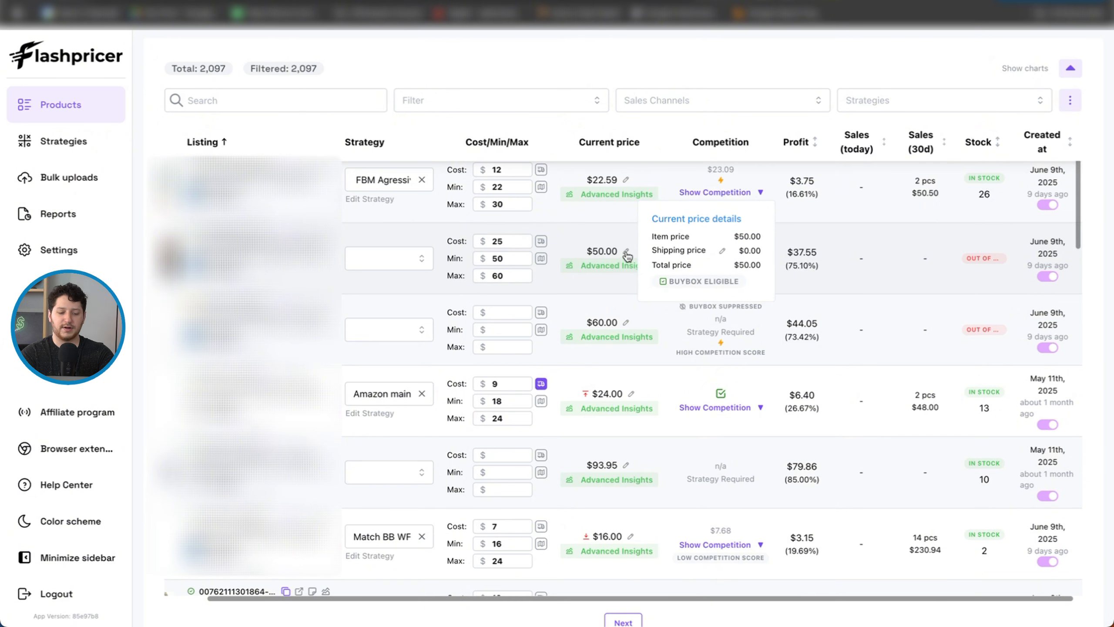
{"action": "left_click", "coordinate": [626, 252]}
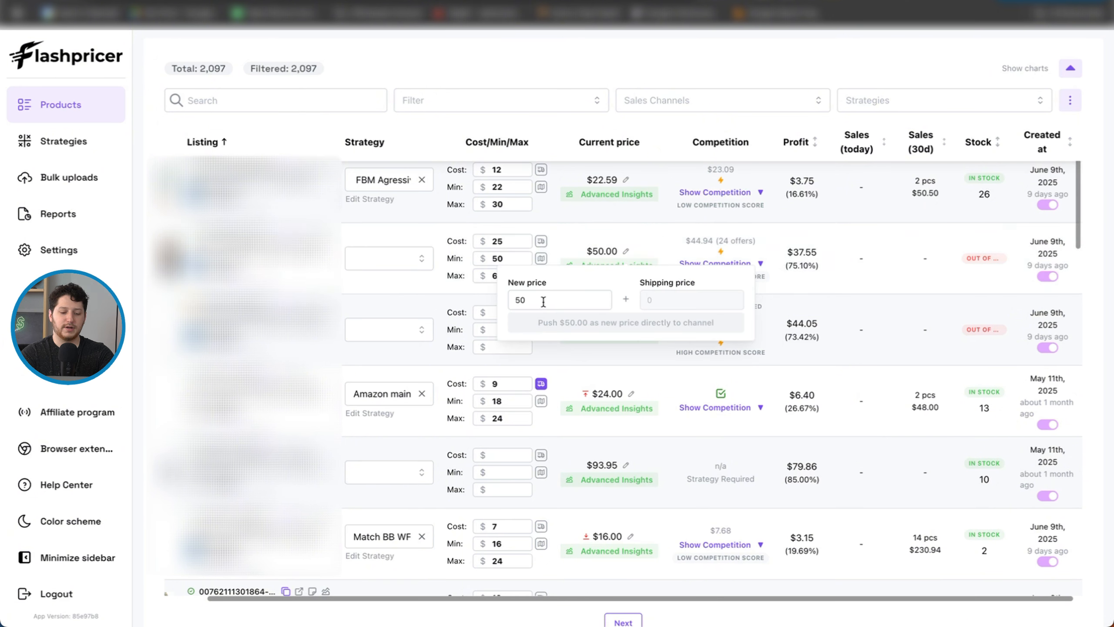
{"action": "double_click", "coordinate": [570, 302]}
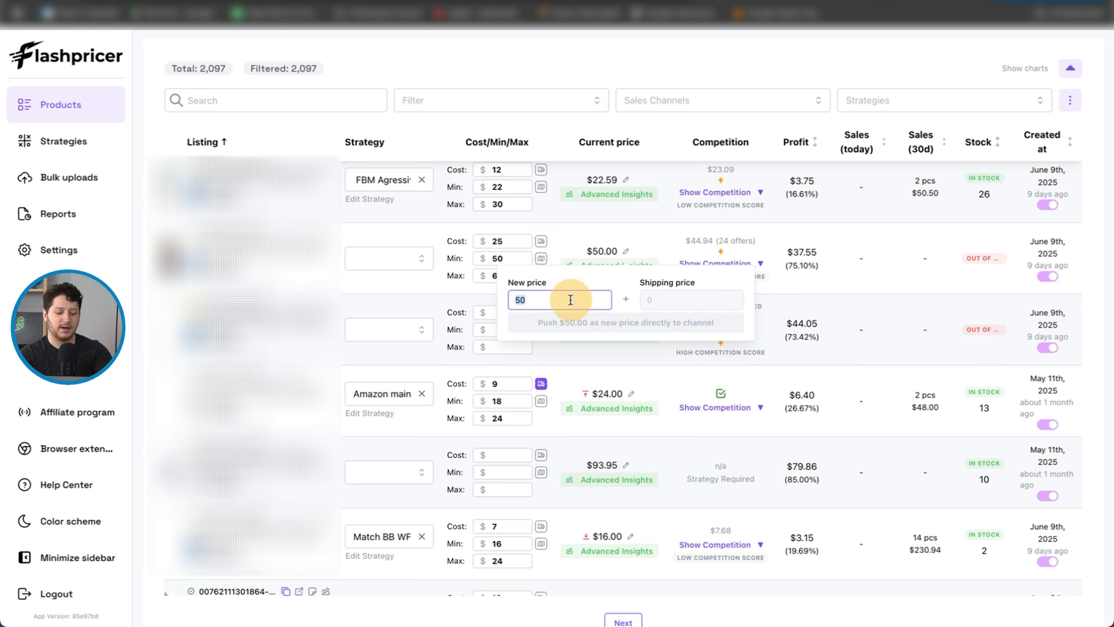
{"action": "type", "text": "56"}
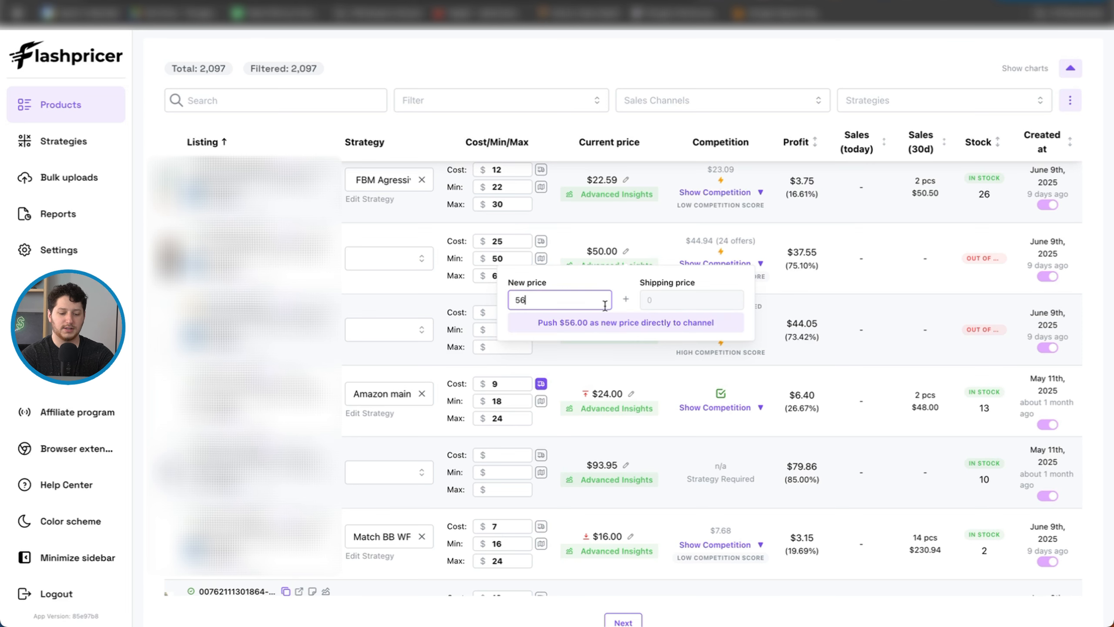
{"action": "left_click", "coordinate": [606, 322]}
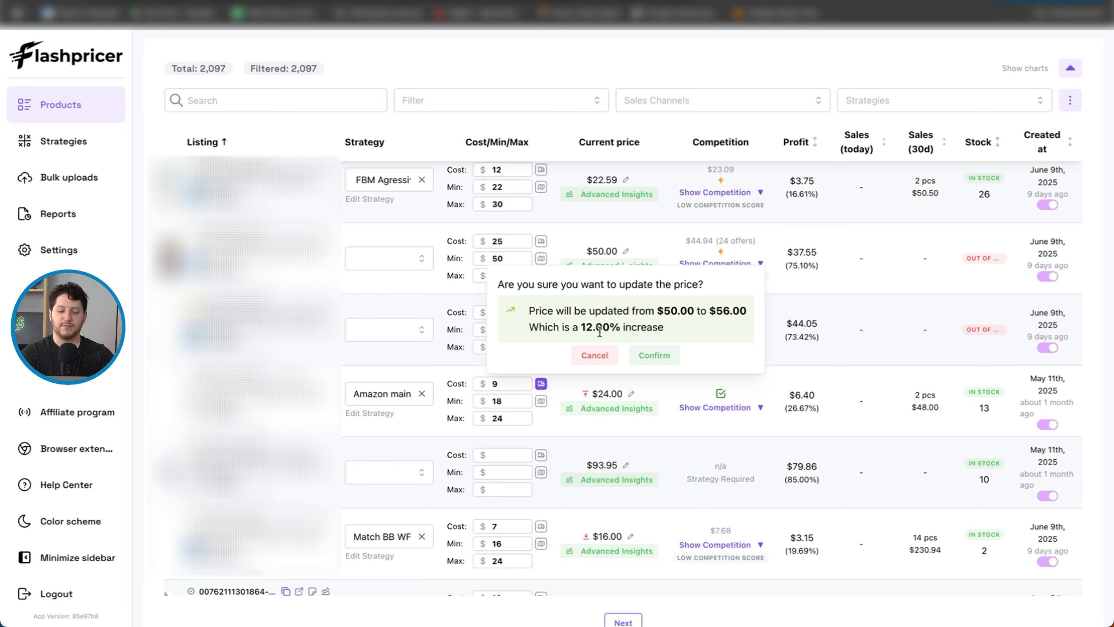
{"action": "left_click", "coordinate": [655, 355]}
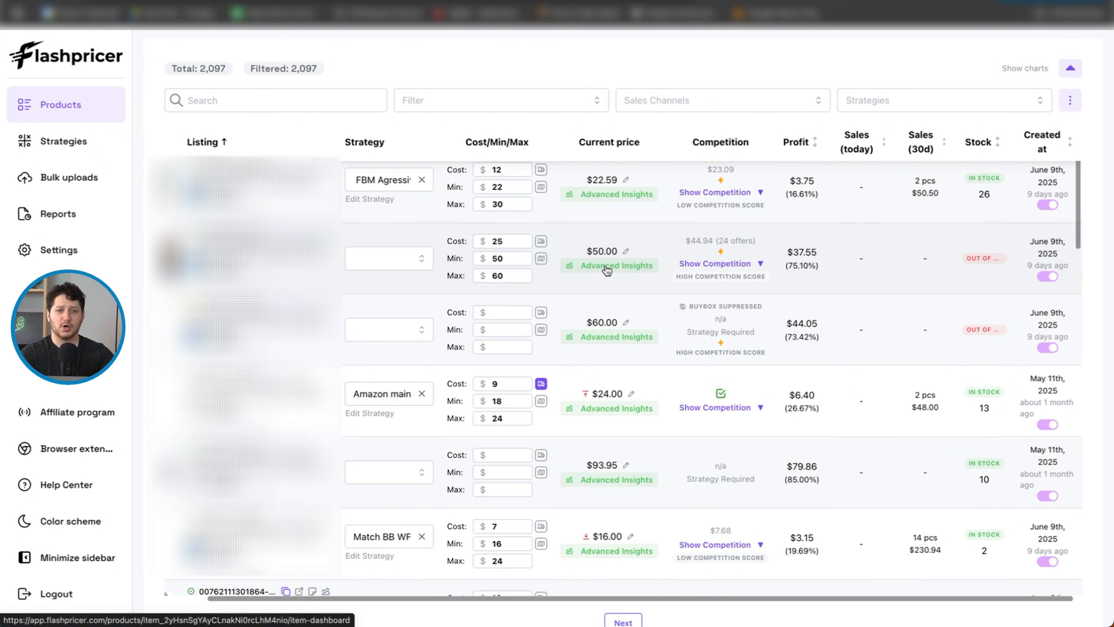
Step: Examine the second listing's advanced insights, including its 7-day repricing history, orders and revenue charts, and sales seasonality heat map
{"action": "left_click", "coordinate": [607, 268]}
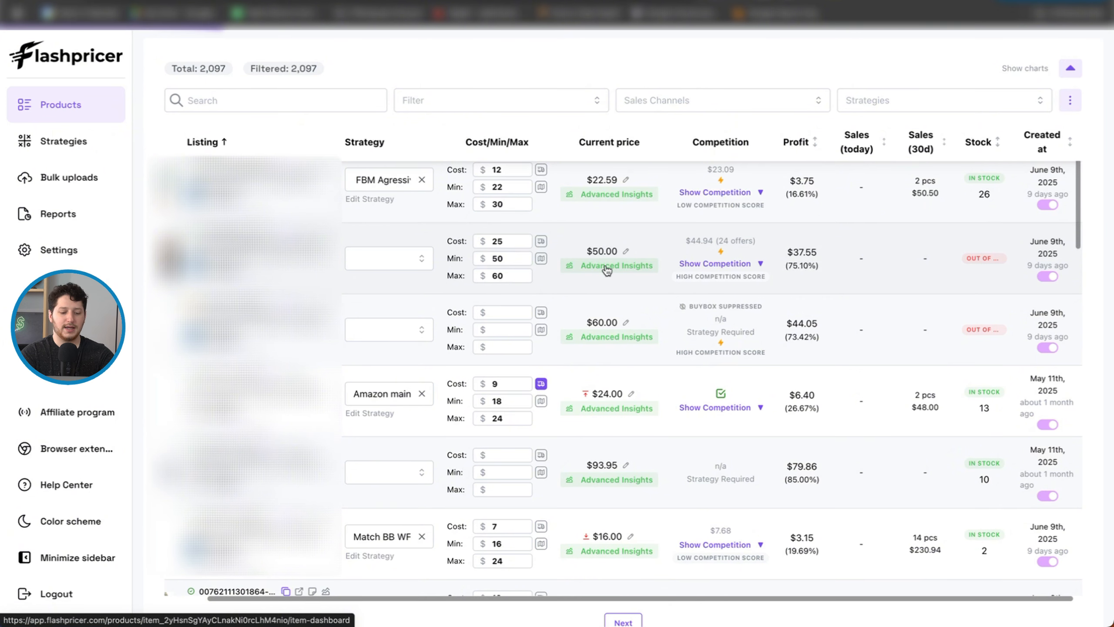
{"action": "scroll", "coordinate": [700, 441], "scroll_direction": "down", "scroll_amount": 5}
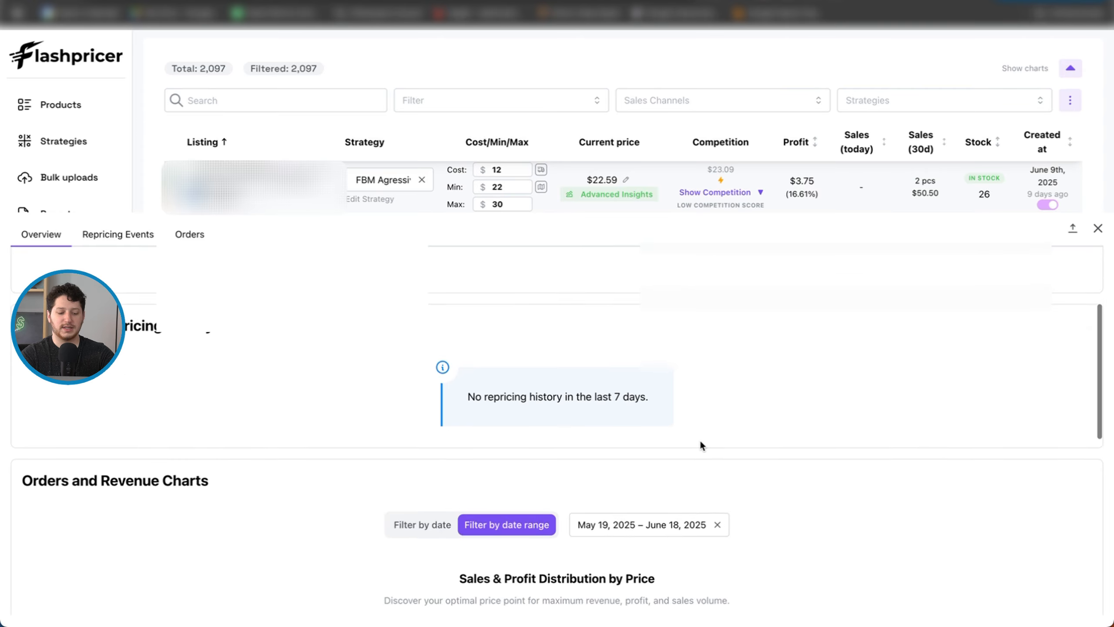
{"action": "scroll", "coordinate": [701, 441], "scroll_direction": "up", "scroll_amount": 4}
{"action": "scroll", "coordinate": [421, 494], "scroll_direction": "down", "scroll_amount": 1}
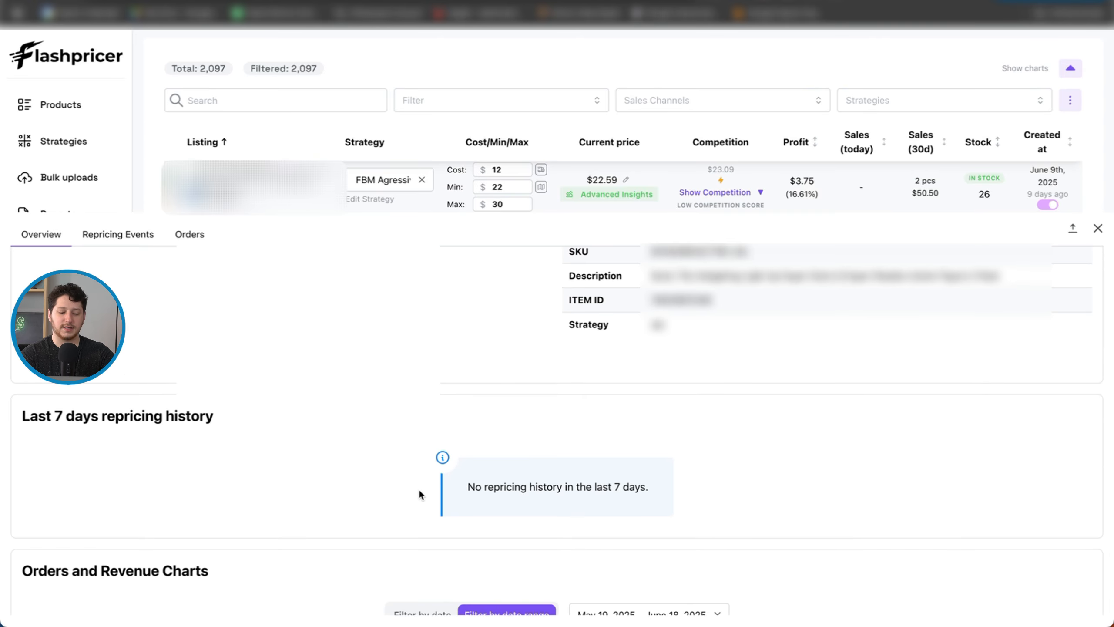
{"action": "scroll", "coordinate": [261, 448], "scroll_direction": "down", "scroll_amount": 2}
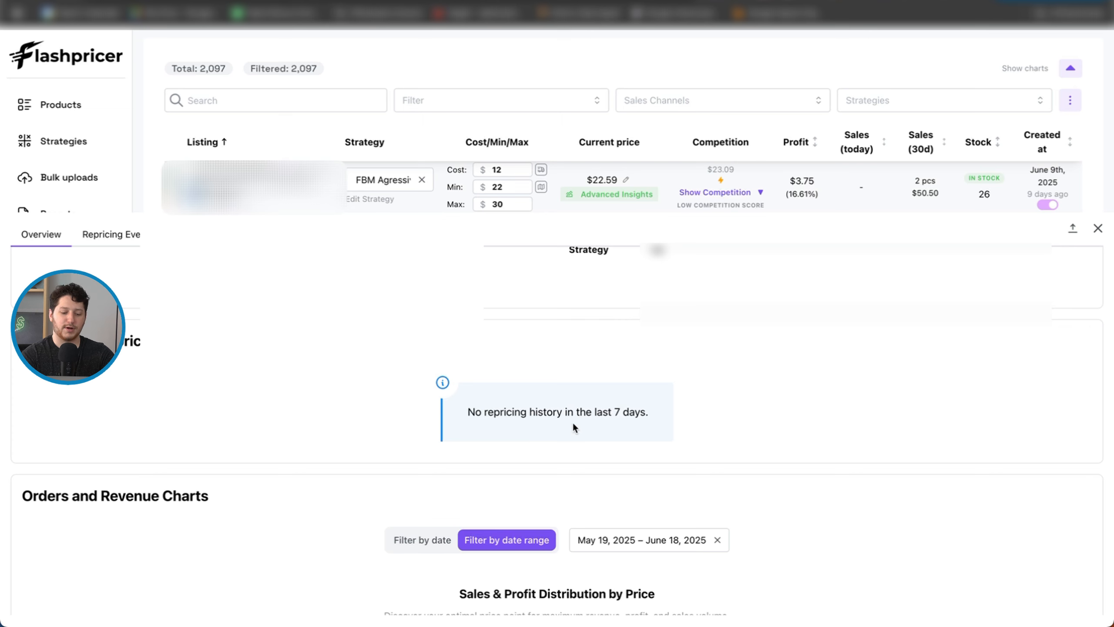
{"action": "scroll", "coordinate": [518, 398], "scroll_direction": "down", "scroll_amount": 5}
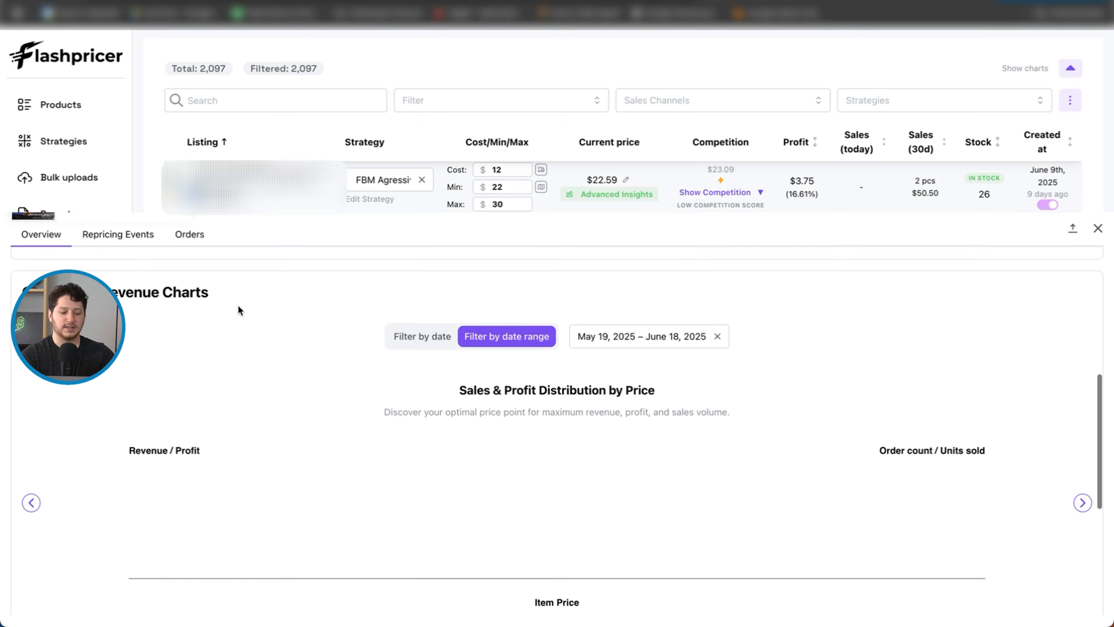
{"action": "scroll", "coordinate": [306, 435], "scroll_direction": "down", "scroll_amount": 7}
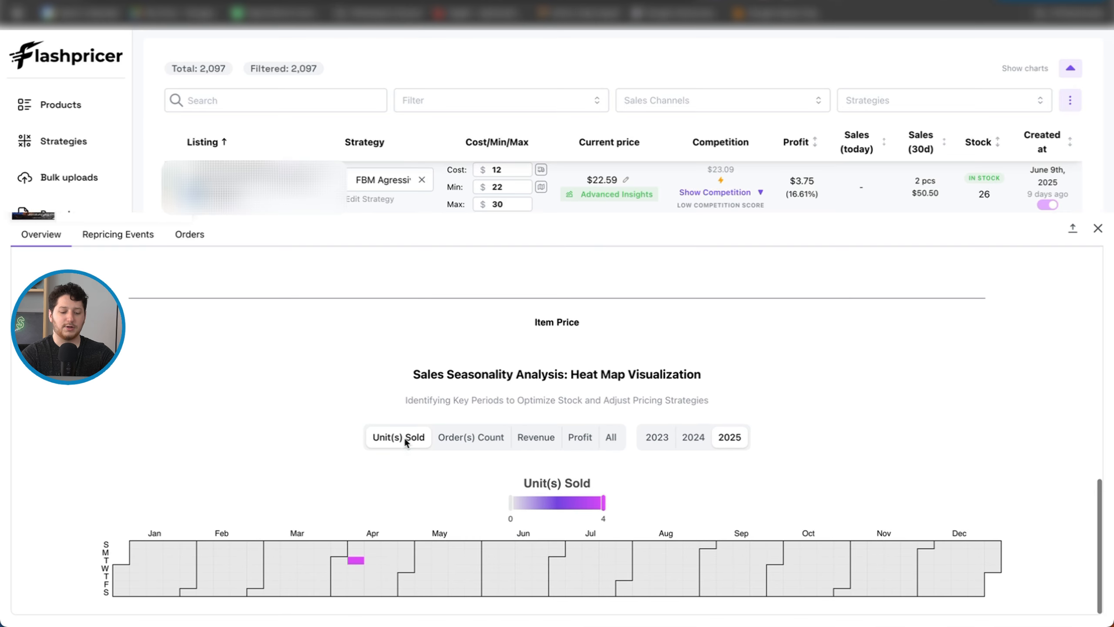
{"action": "scroll", "coordinate": [404, 437], "scroll_direction": "down", "scroll_amount": 1}
{"action": "mouse_move", "coordinate": [463, 588]}
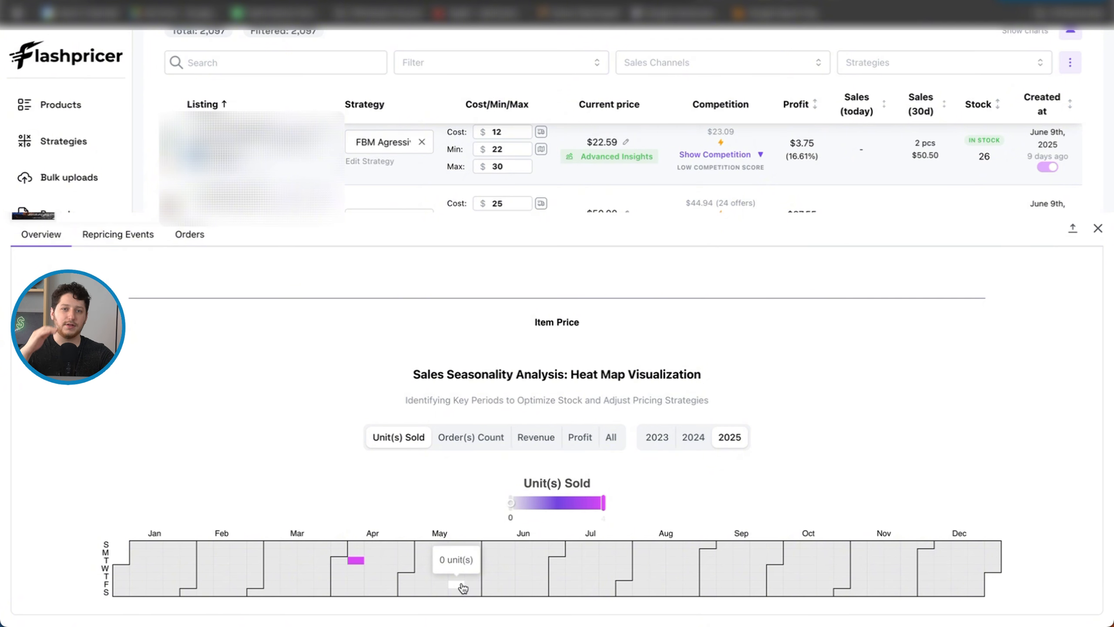
{"action": "scroll", "coordinate": [463, 588], "scroll_direction": "up", "scroll_amount": 1}
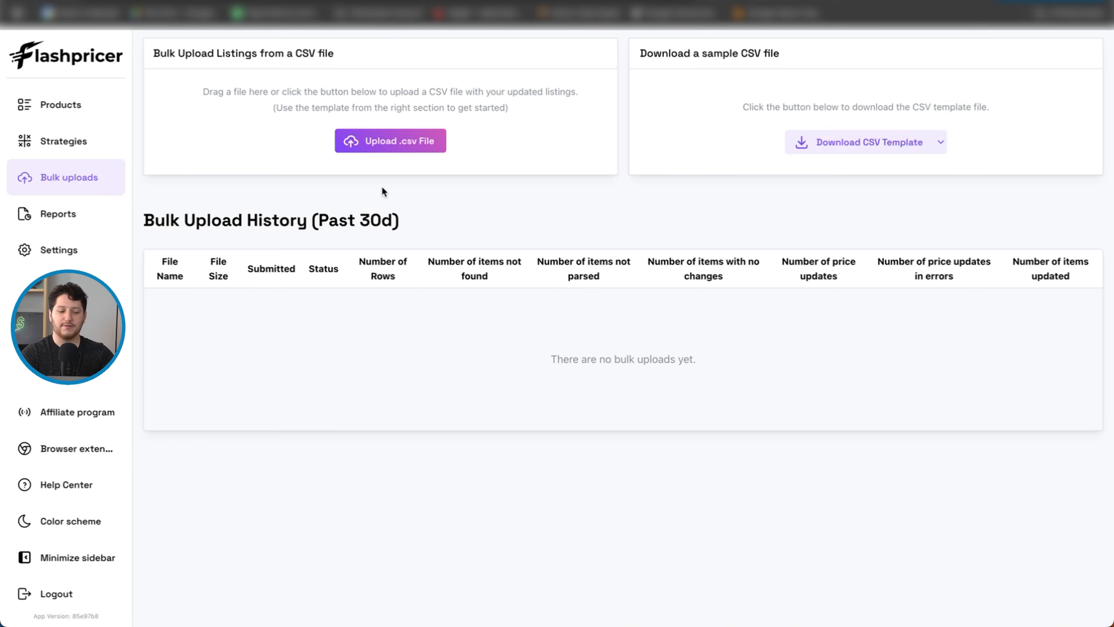
Step: Start a new preconfigured scheduled report and examine its available report types and scheduling frequencies
{"action": "left_click", "coordinate": [66, 217]}
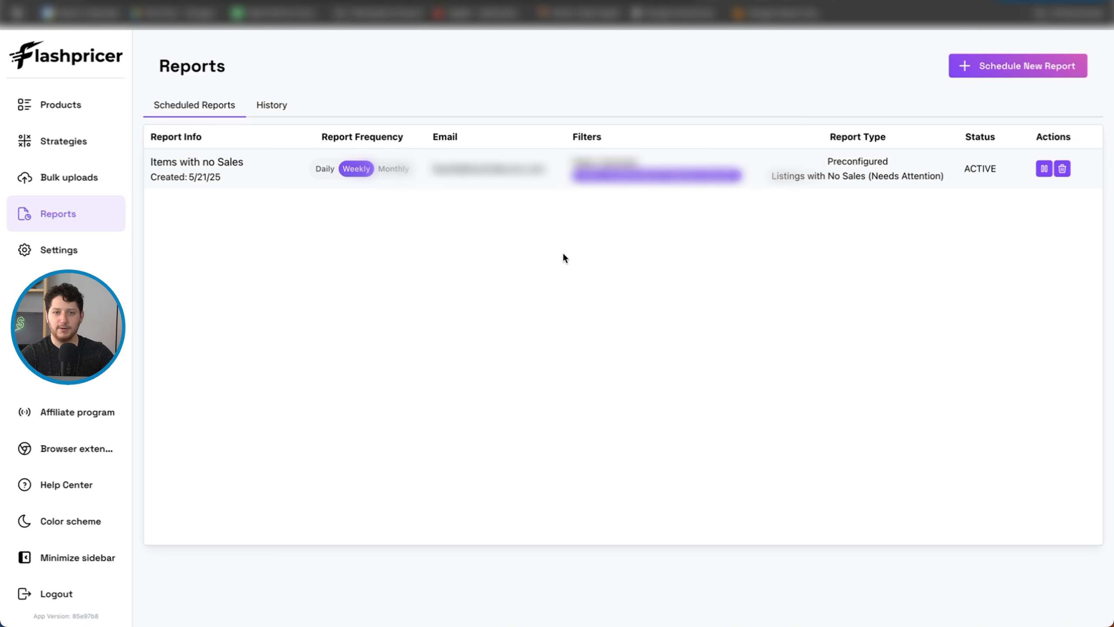
{"action": "left_click", "coordinate": [999, 65]}
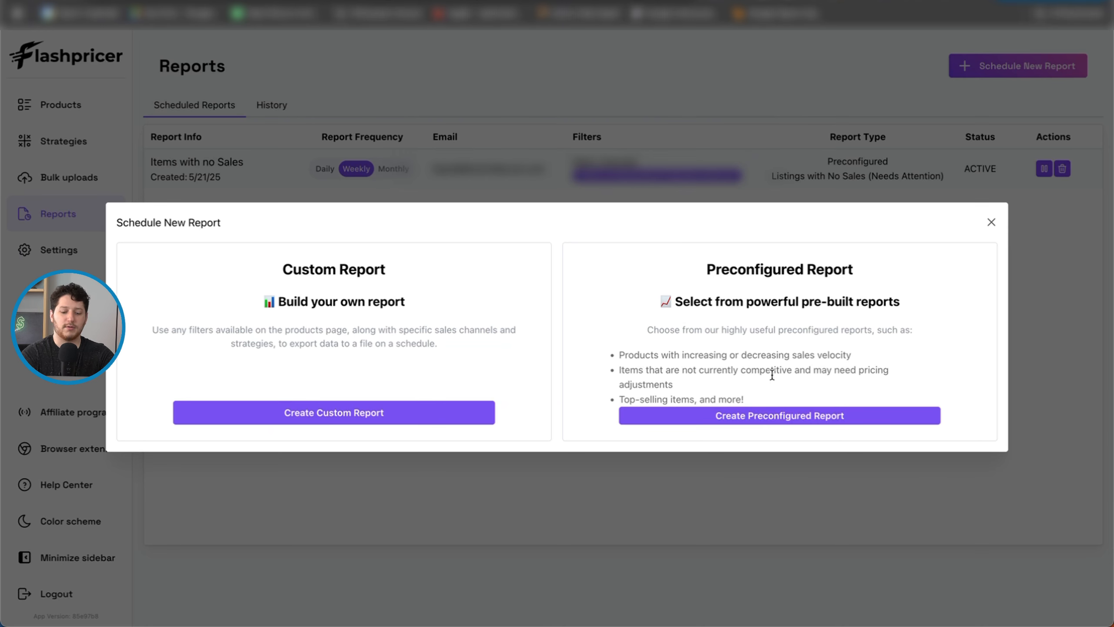
{"action": "left_click", "coordinate": [756, 417]}
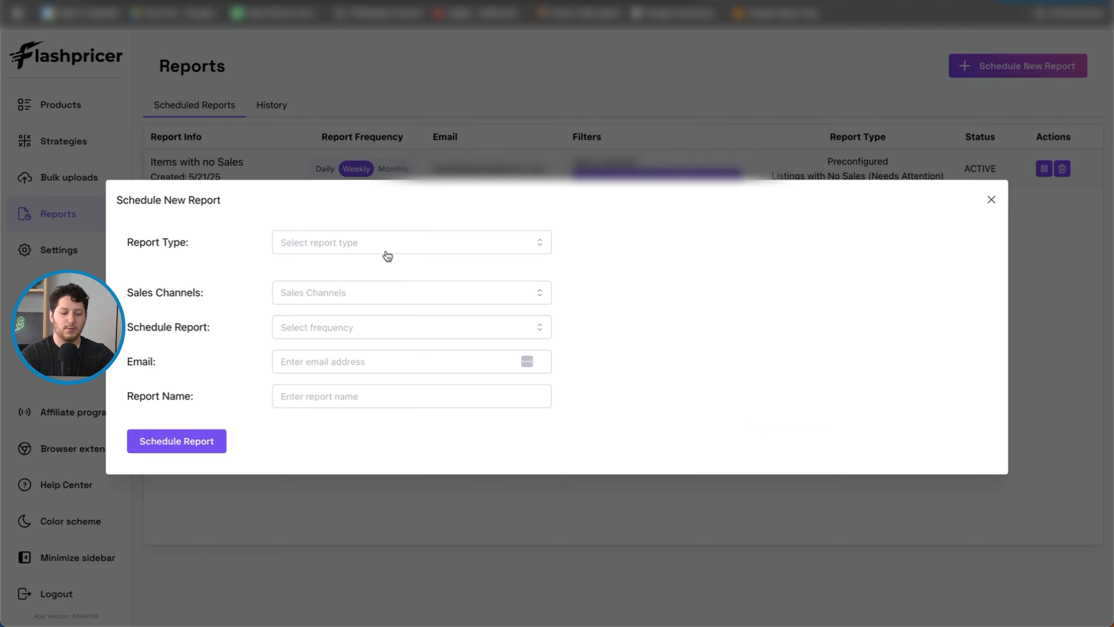
{"action": "left_click", "coordinate": [551, 254]}
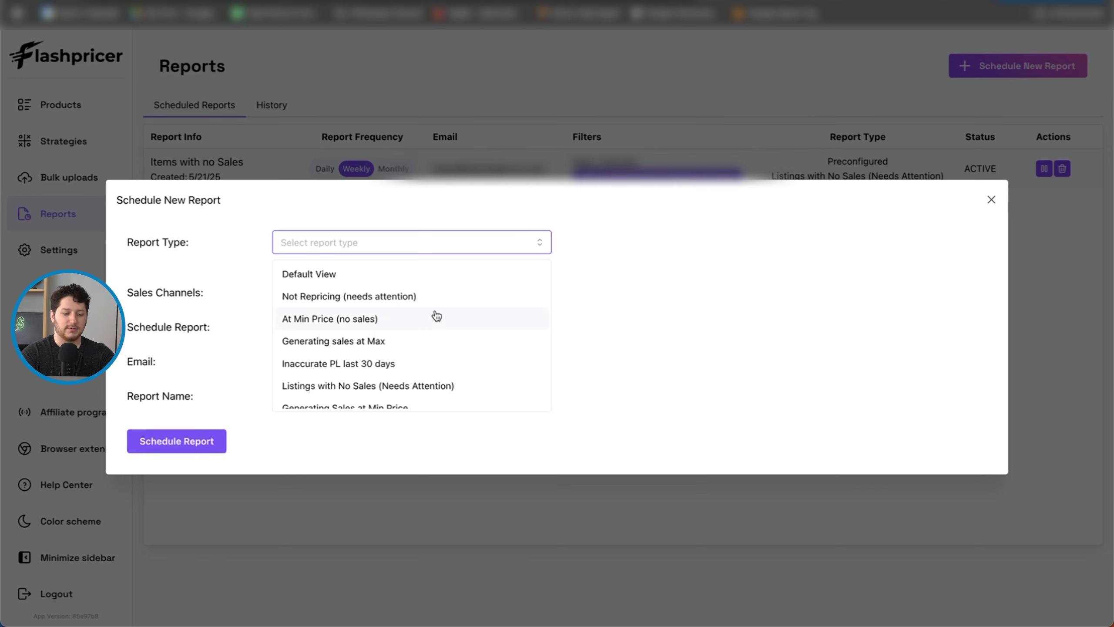
{"action": "scroll", "coordinate": [398, 341], "scroll_direction": "down", "scroll_amount": 3}
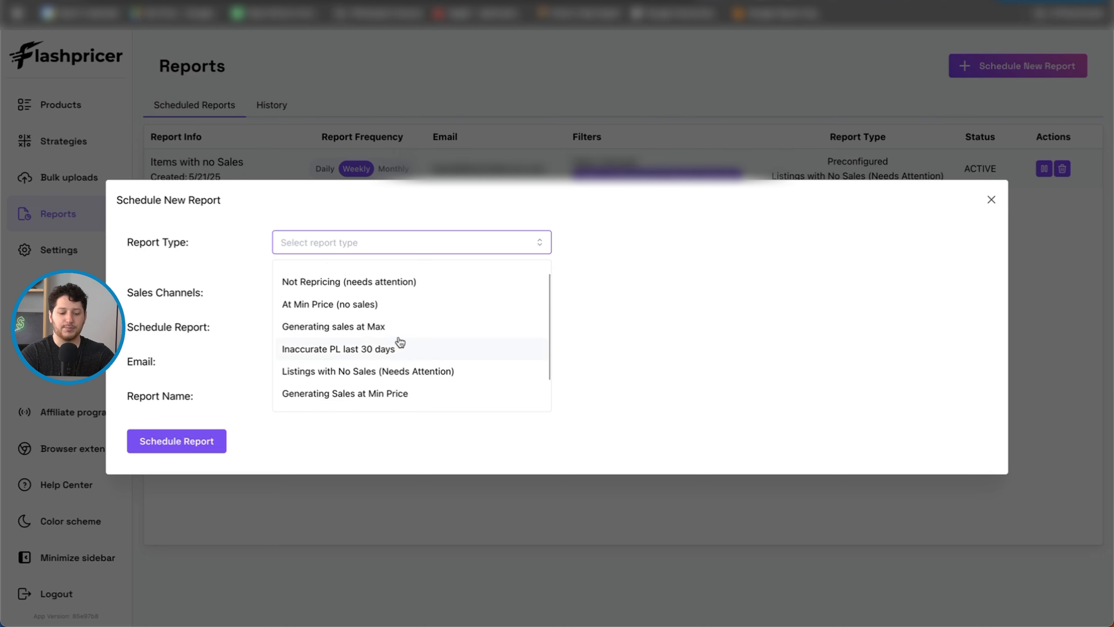
{"action": "scroll", "coordinate": [372, 345], "scroll_direction": "down", "scroll_amount": 1}
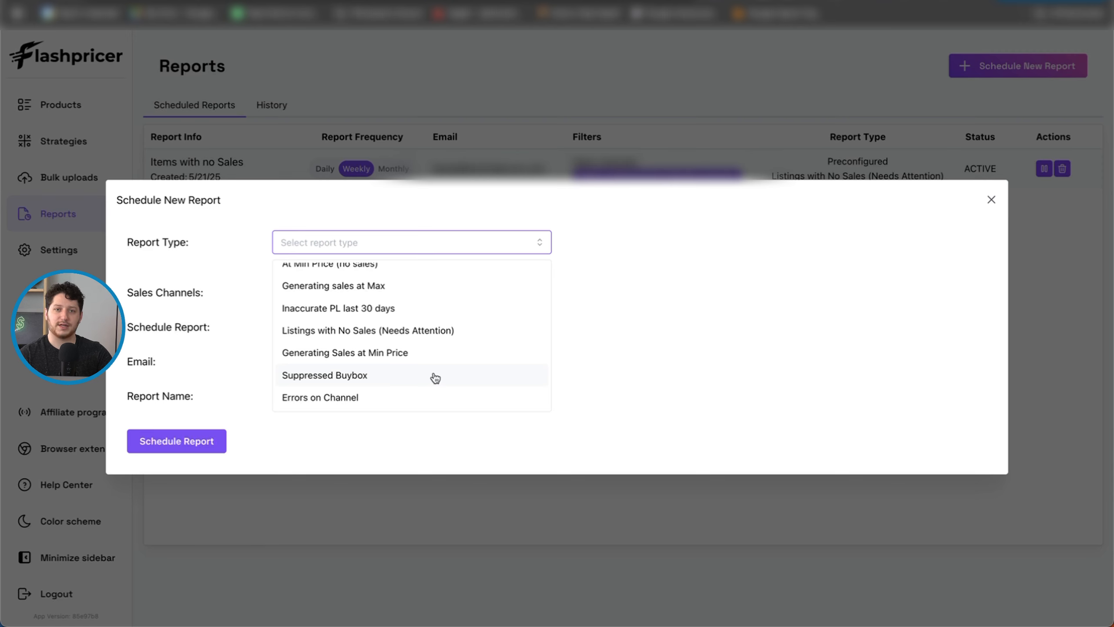
{"action": "left_click", "coordinate": [625, 259]}
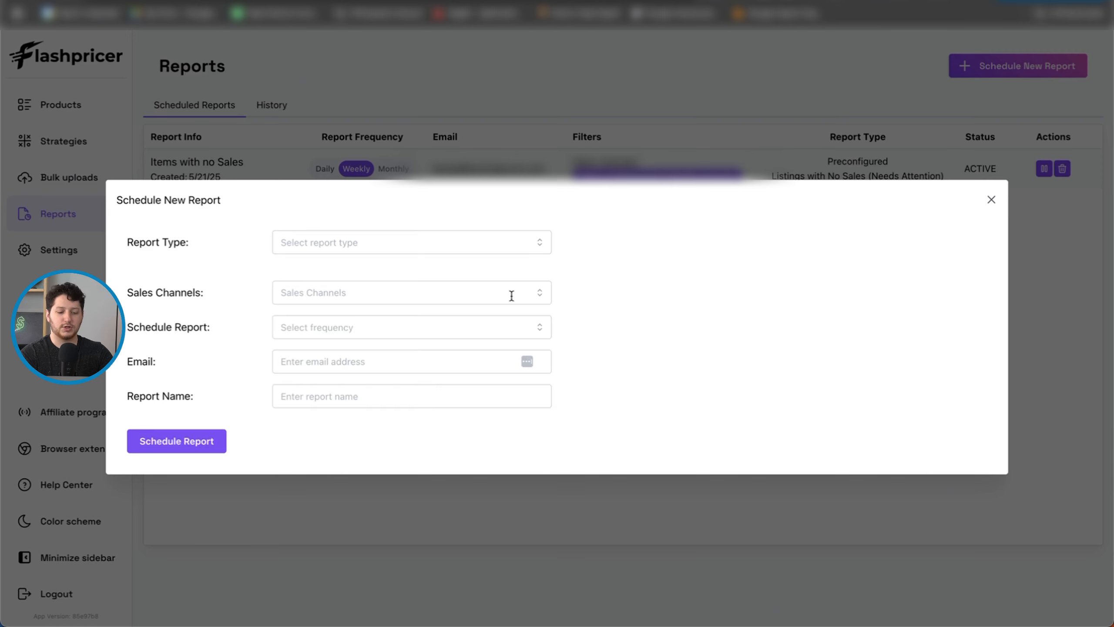
{"action": "left_click", "coordinate": [532, 335]}
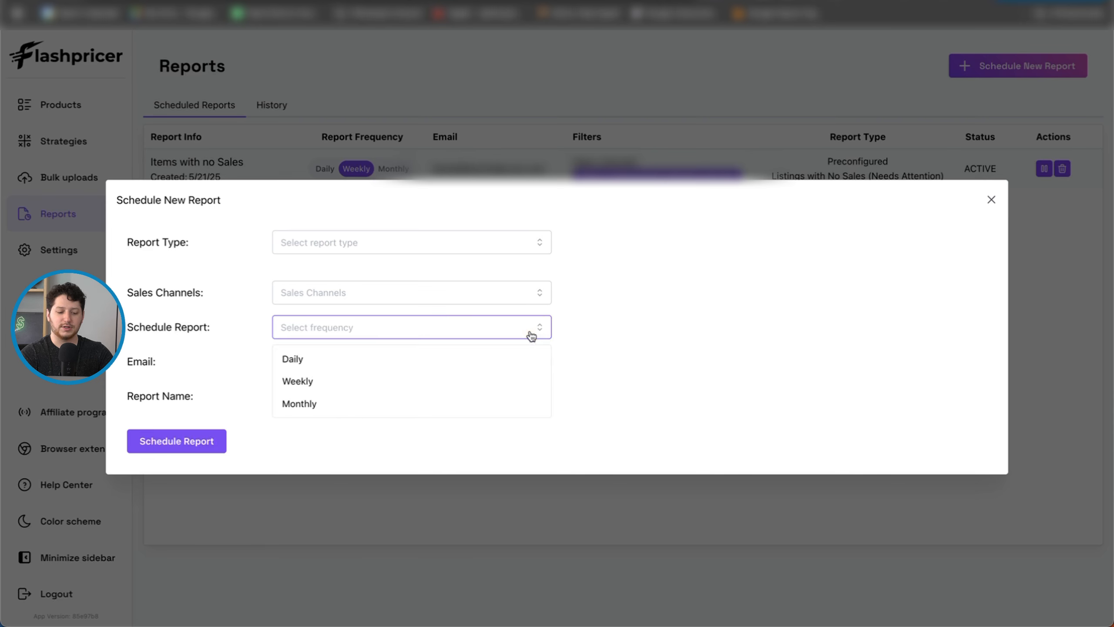